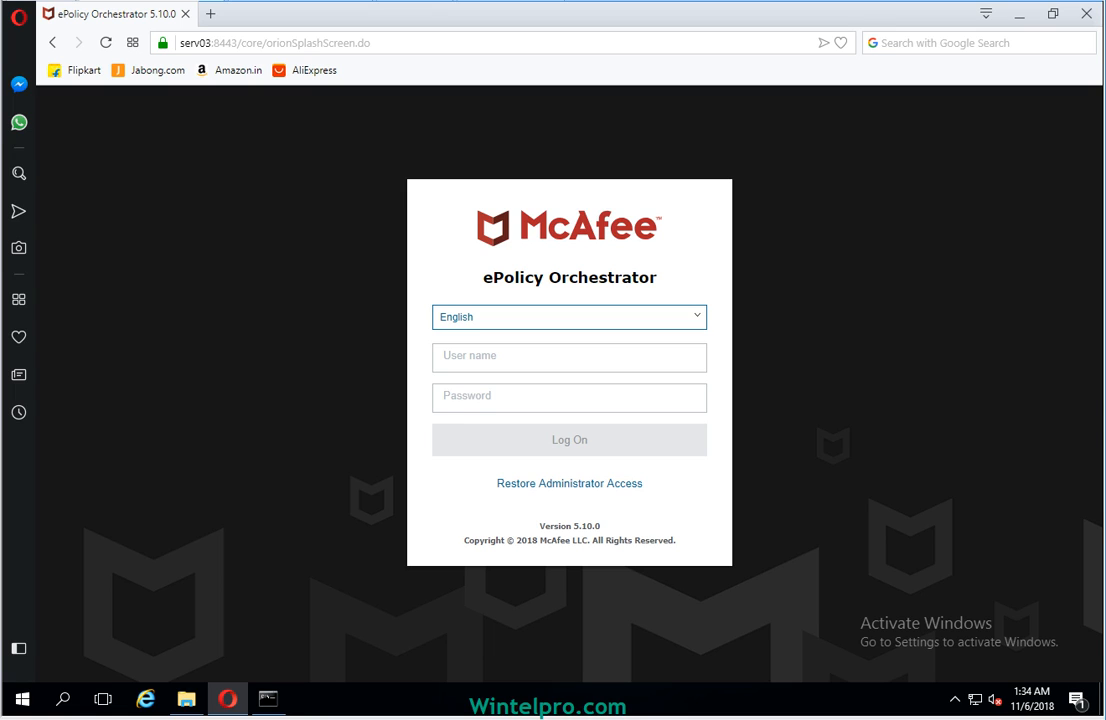
# - Log on to ePolicy Orchestrator as epoadmin, entering the account password
pyautogui.click(569, 358)
pyautogui.write('epoadmin')
pyautogui.press('Tab')
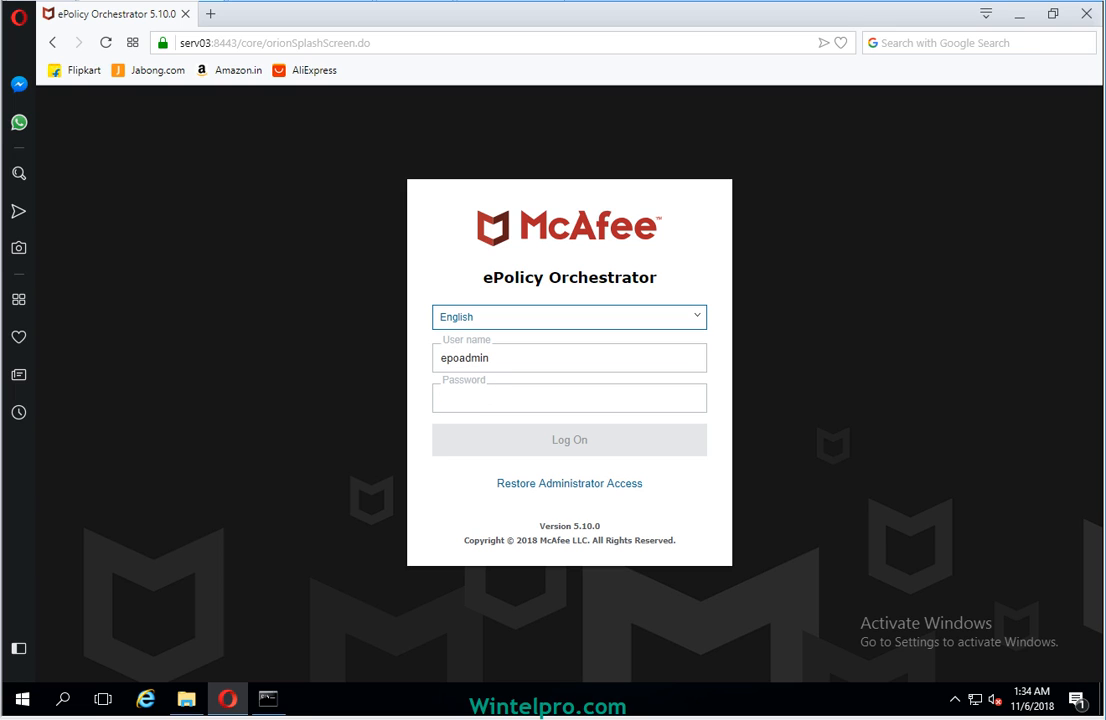
pyautogui.write('••••••••')
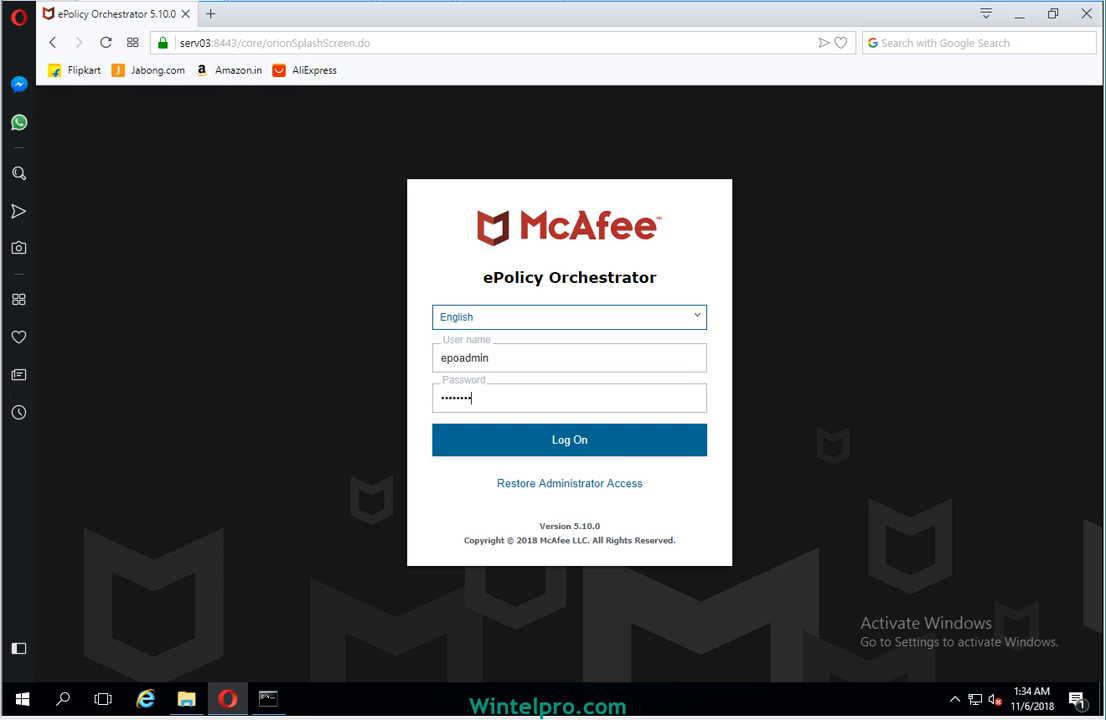
pyautogui.write('••••')
pyautogui.press('Return')
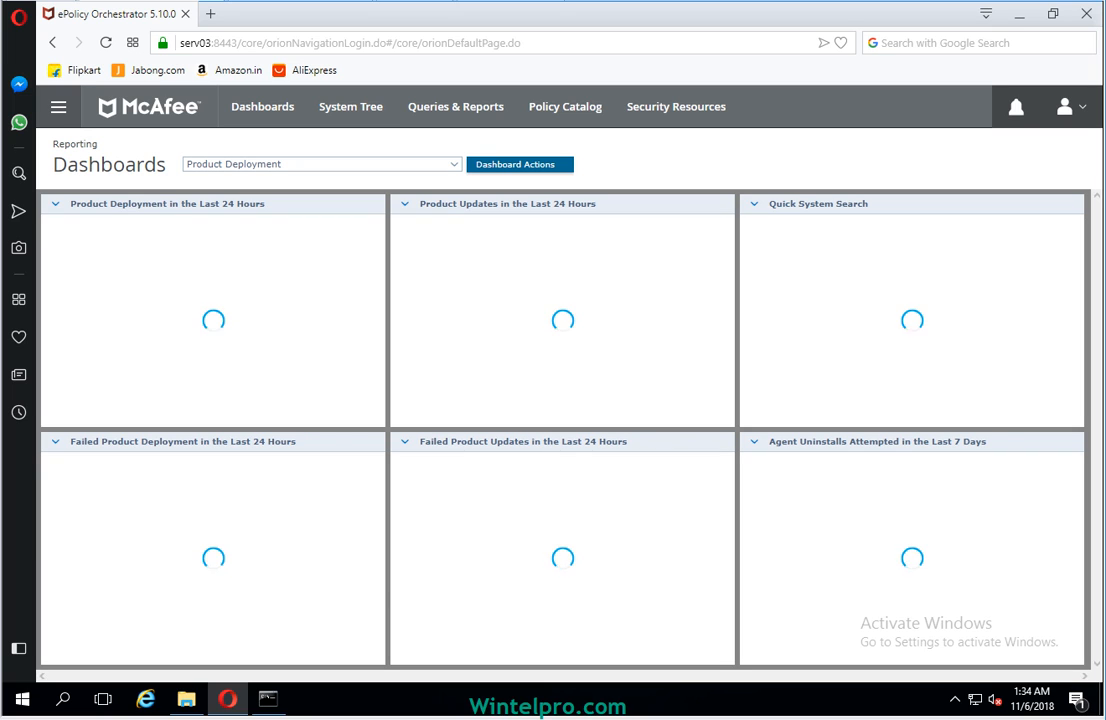
# - Open the DLP Policy Manager from the Data Protection section
pyautogui.click(59, 107)
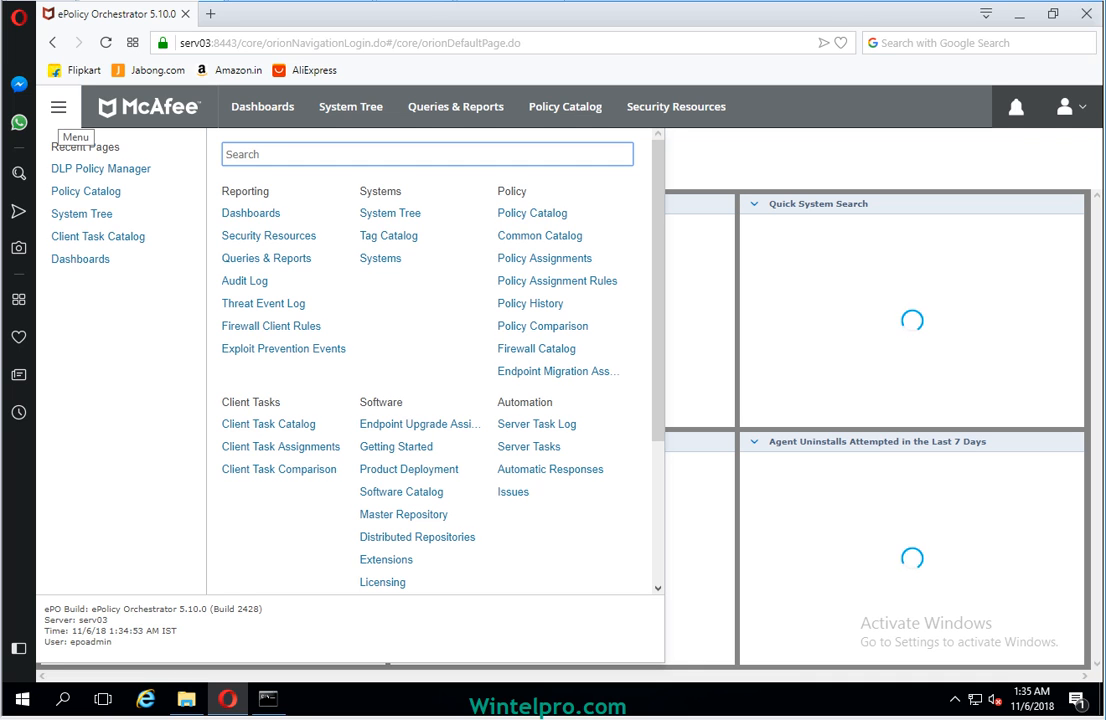
pyautogui.scroll(-3, 435, 360)
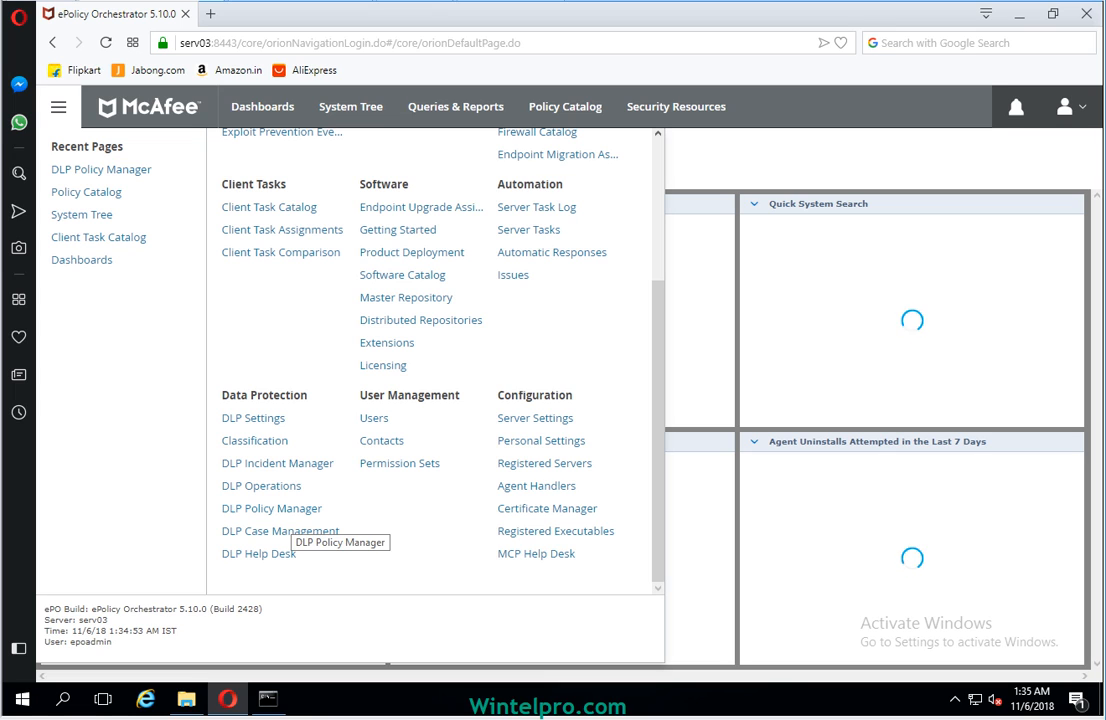
pyautogui.click(289, 511)
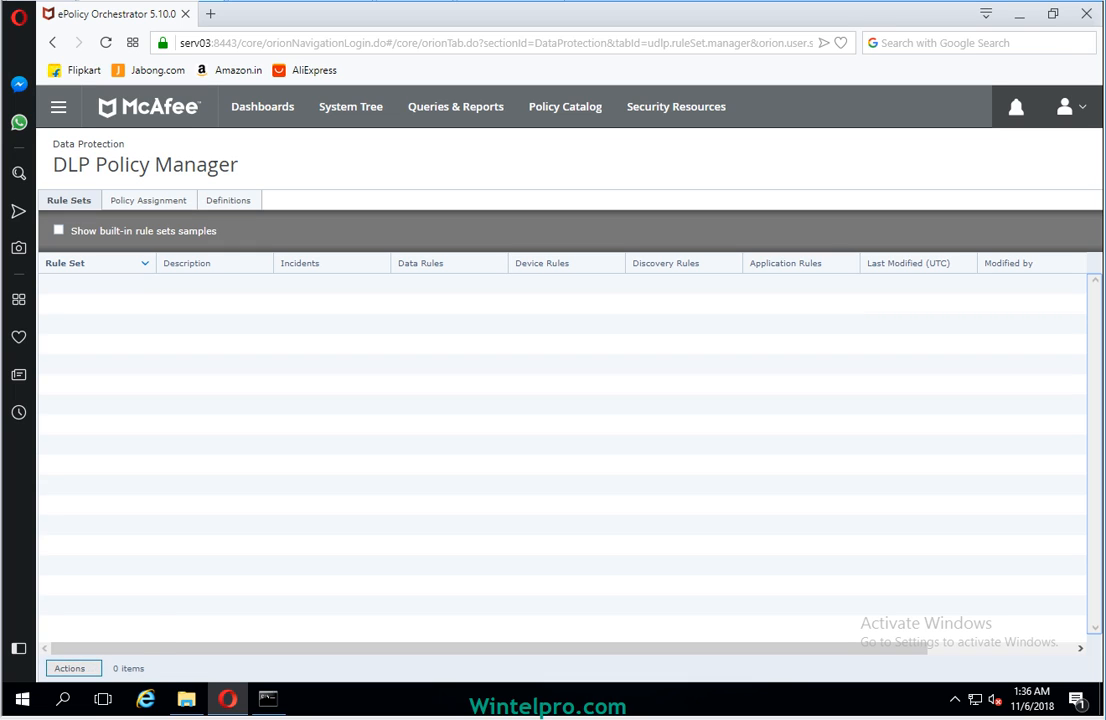
# - Create a new DLP rule set named "DLP OPS"
pyautogui.click(74, 668)
pyautogui.click(99, 649)
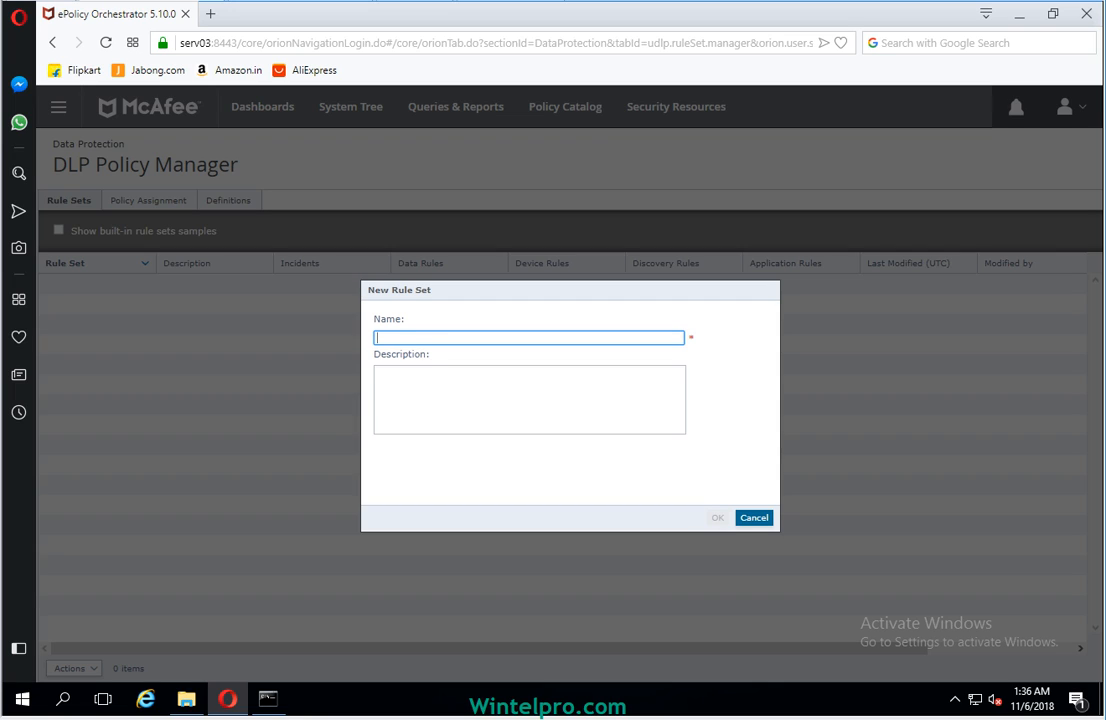
pyautogui.write('DLP O')
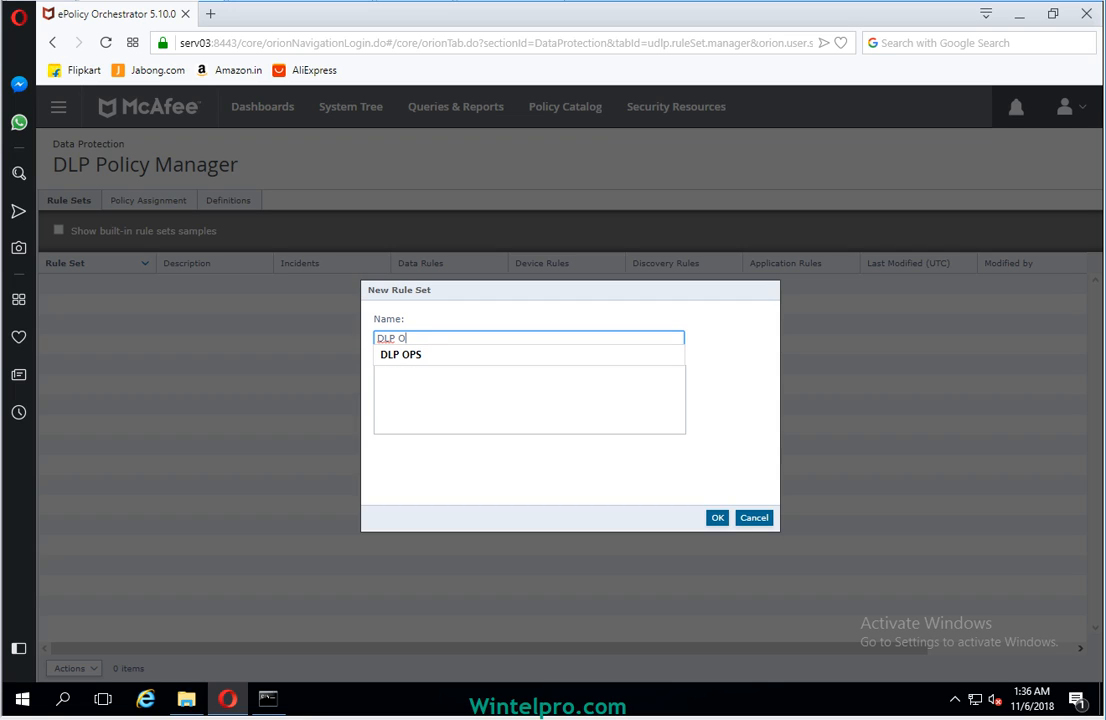
pyautogui.write('PS')
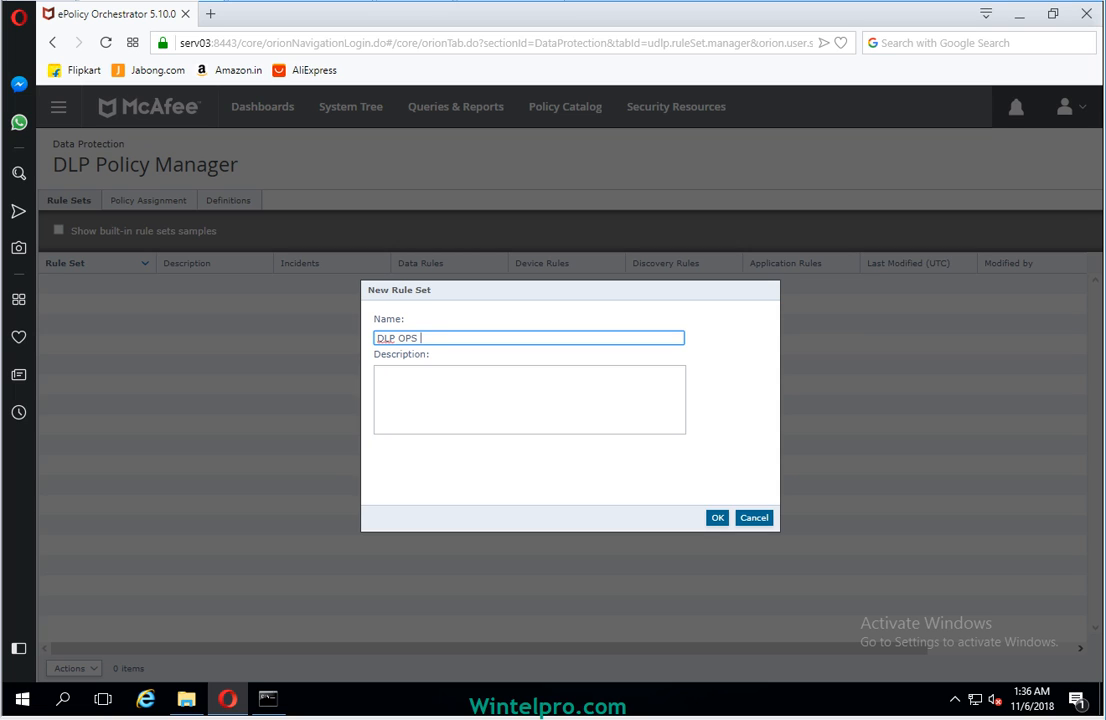
pyautogui.click(717, 518)
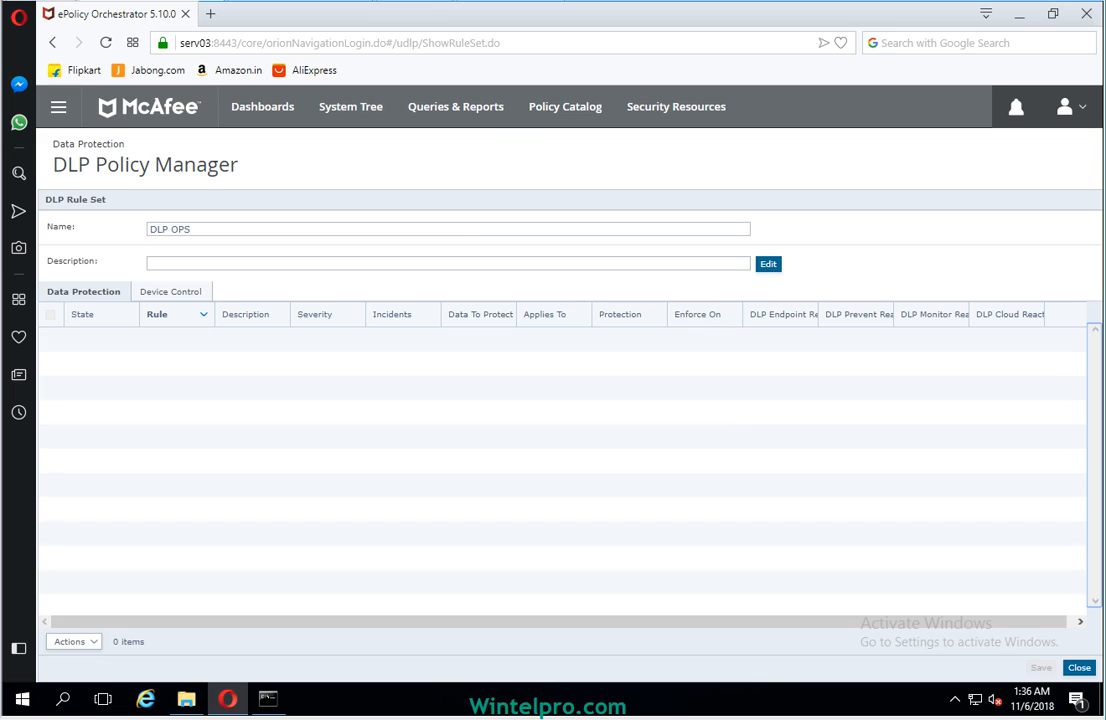
# - Start a new Removable Storage Device Rule under Device Control in the DLP OPS rule set
pyautogui.click(171, 292)
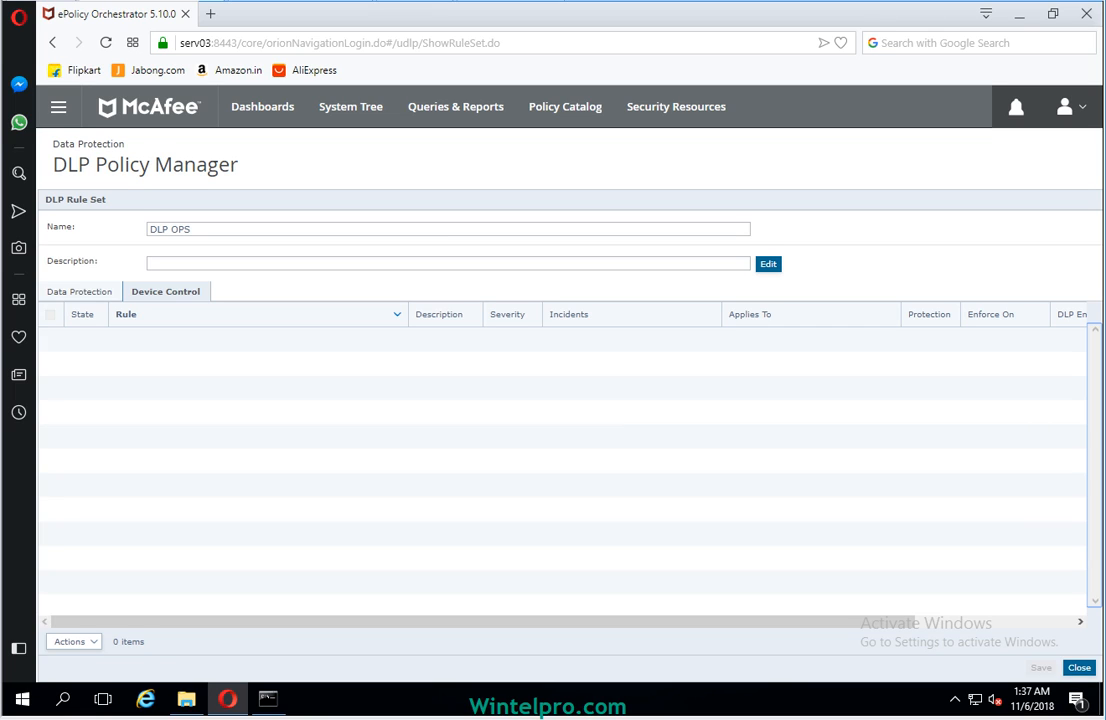
pyautogui.click(73, 641)
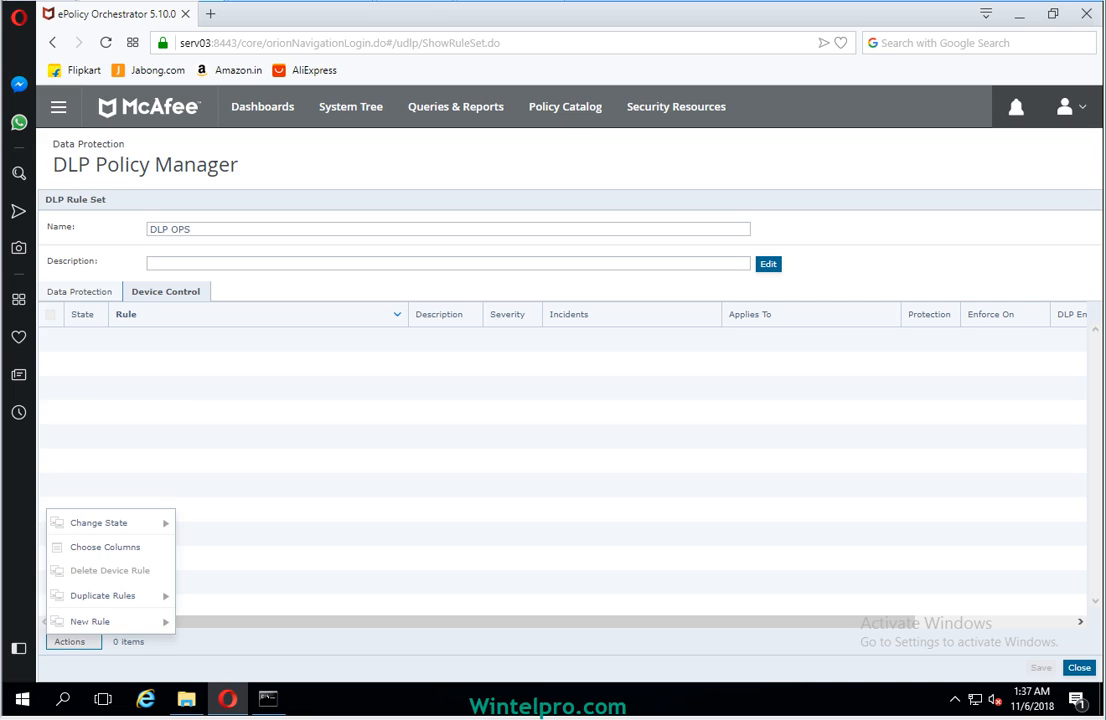
pyautogui.moveTo(90, 621)
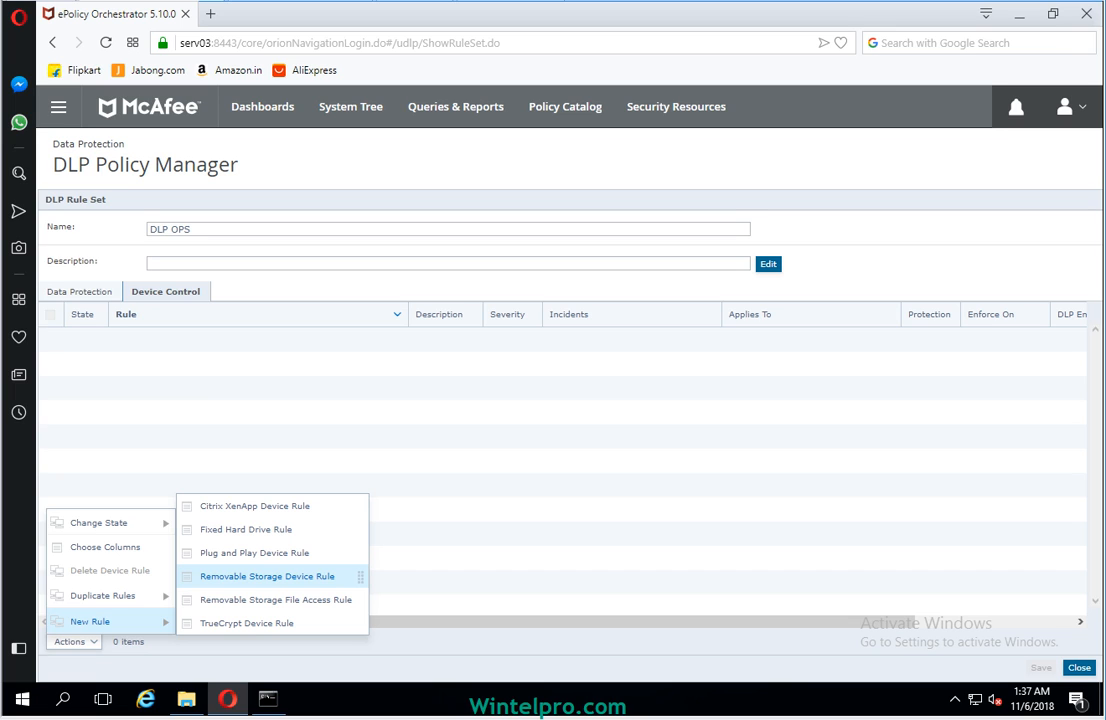
pyautogui.click(267, 576)
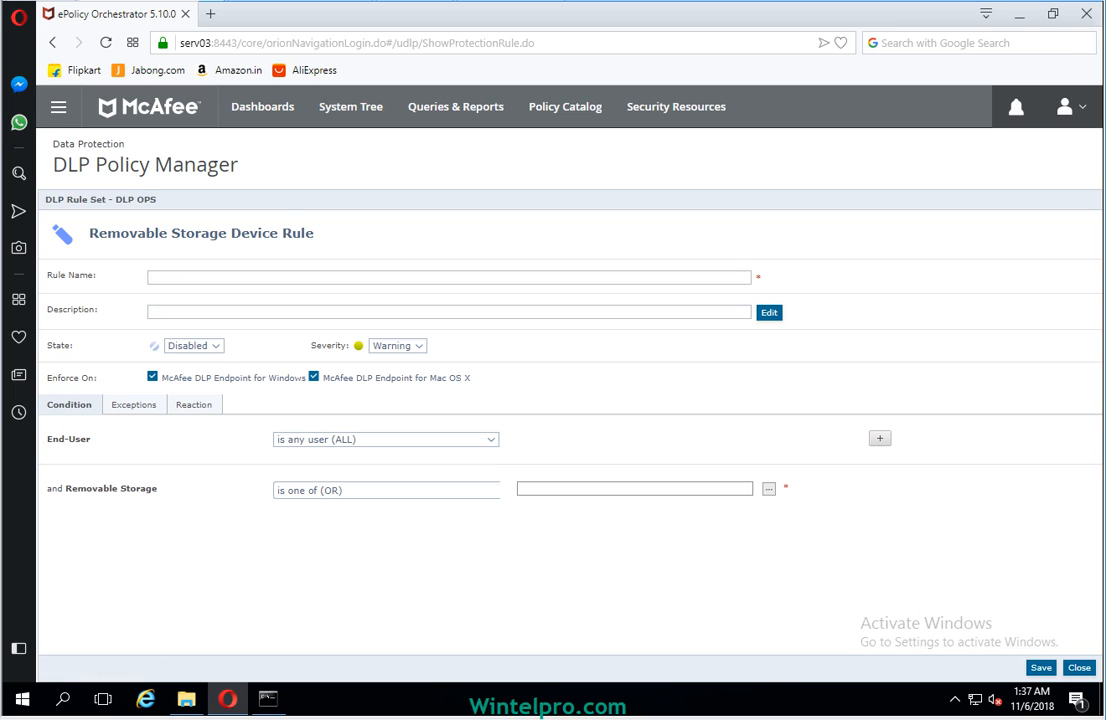
# - Name the removable storage device rule "Mass Storage Blocking"
pyautogui.click(449, 277)
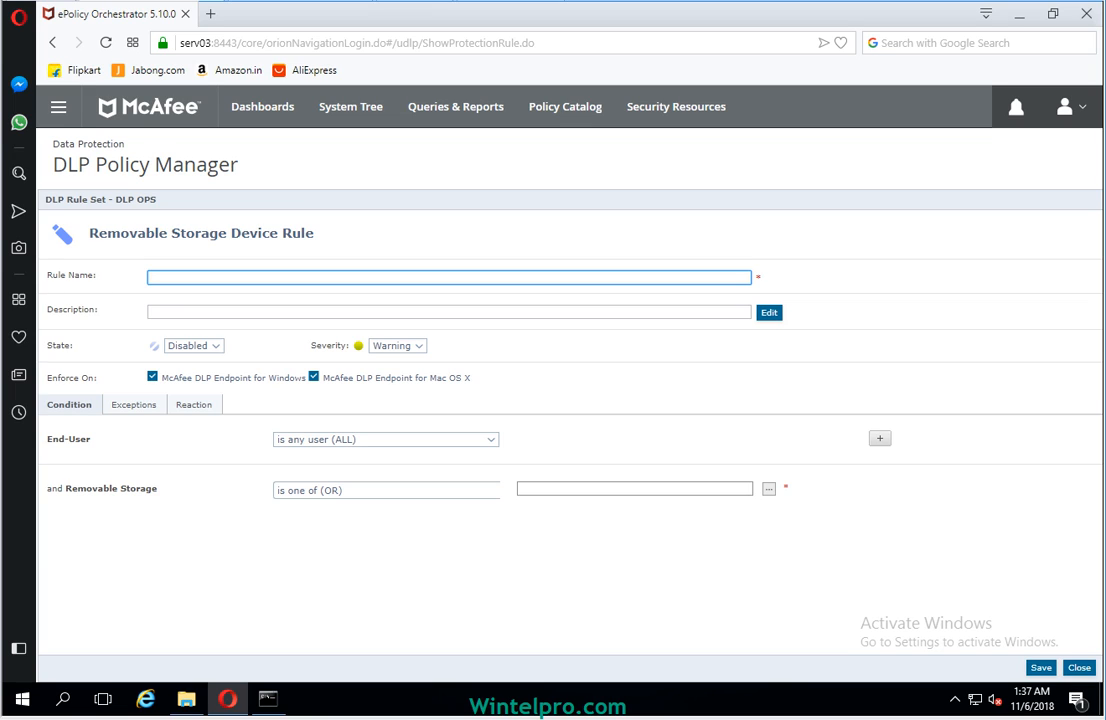
pyautogui.write('Mass Storage Bl;coking')
pyautogui.press('Left')
pyautogui.press('Left')
pyautogui.press('Left')
pyautogui.press('Left')
pyautogui.press('Left')
pyautogui.press('Left')
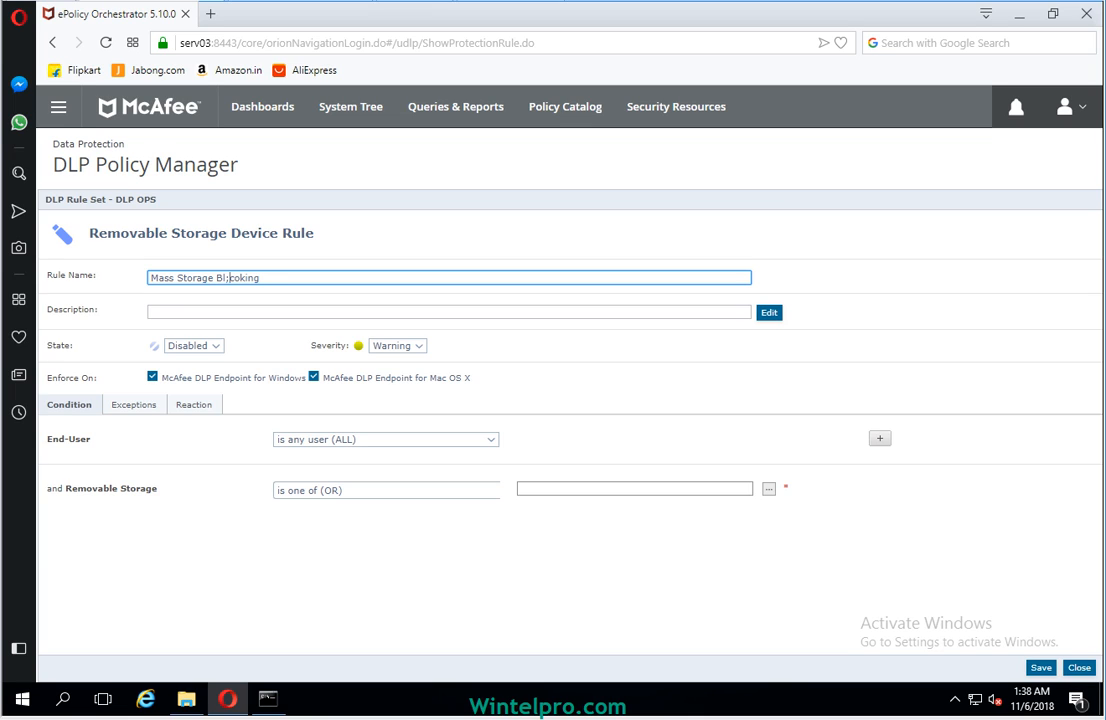
pyautogui.press('BackSpace')
pyautogui.press('Delete')
pyautogui.press('Delete')
pyautogui.write('oc')
# - Set the rule's state to Enabled and its severity to Critical
pyautogui.click(197, 346)
pyautogui.click(188, 372)
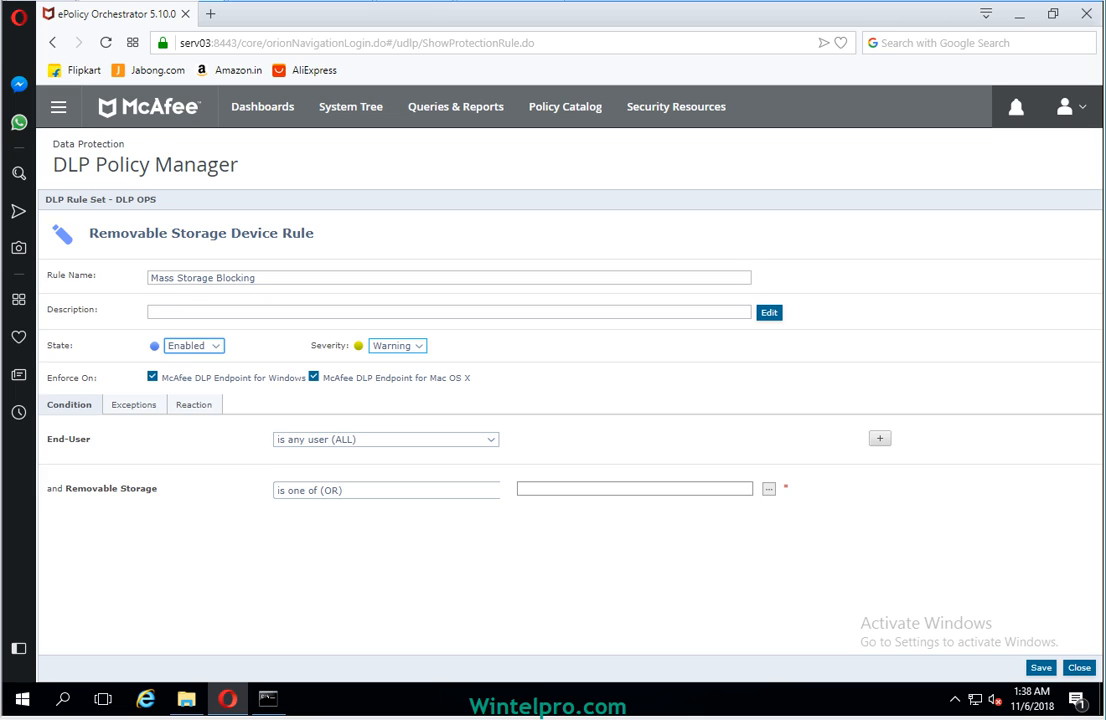
pyautogui.click(397, 346)
pyautogui.click(390, 407)
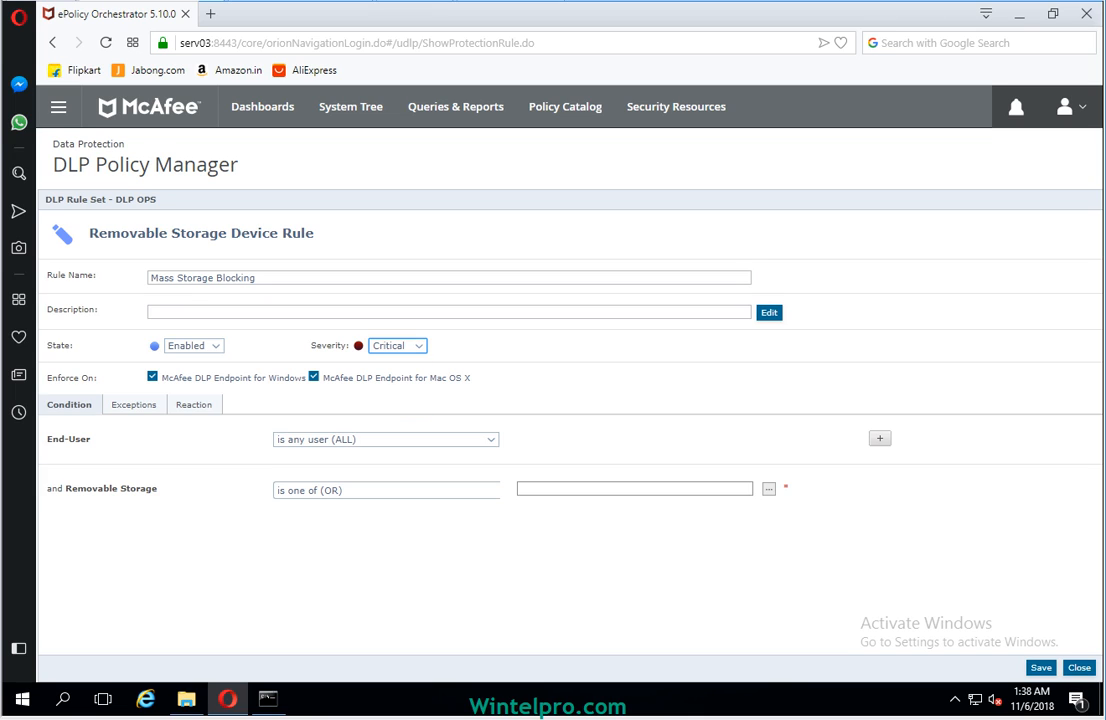
pyautogui.click(398, 346)
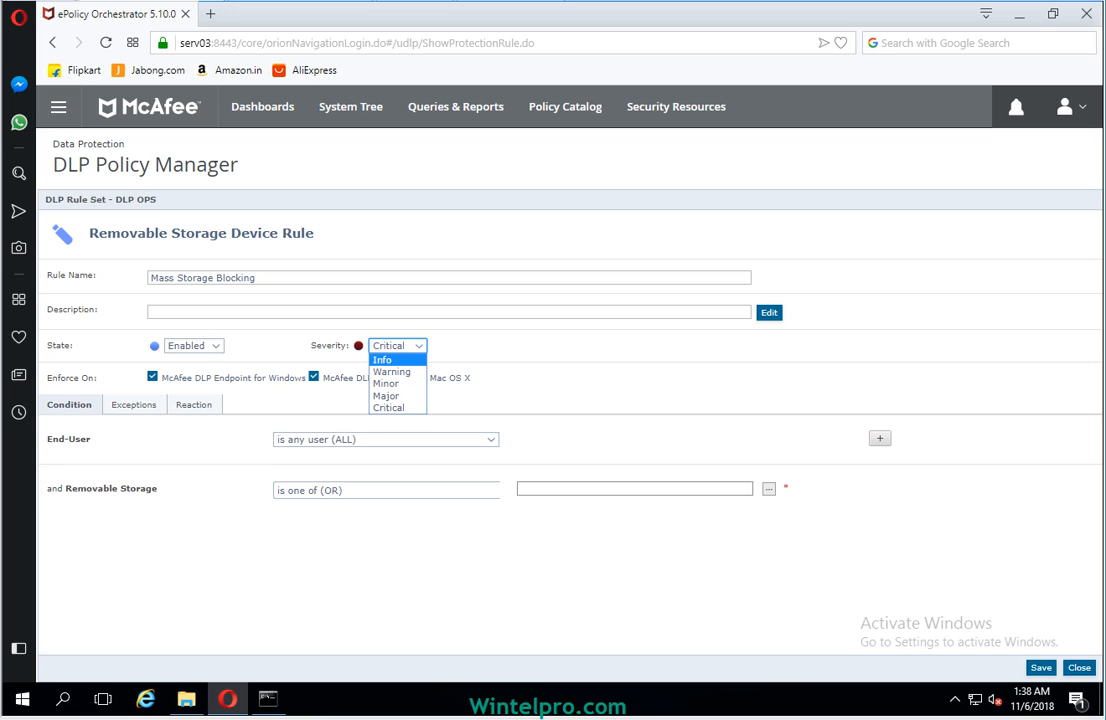
pyautogui.click(343, 322)
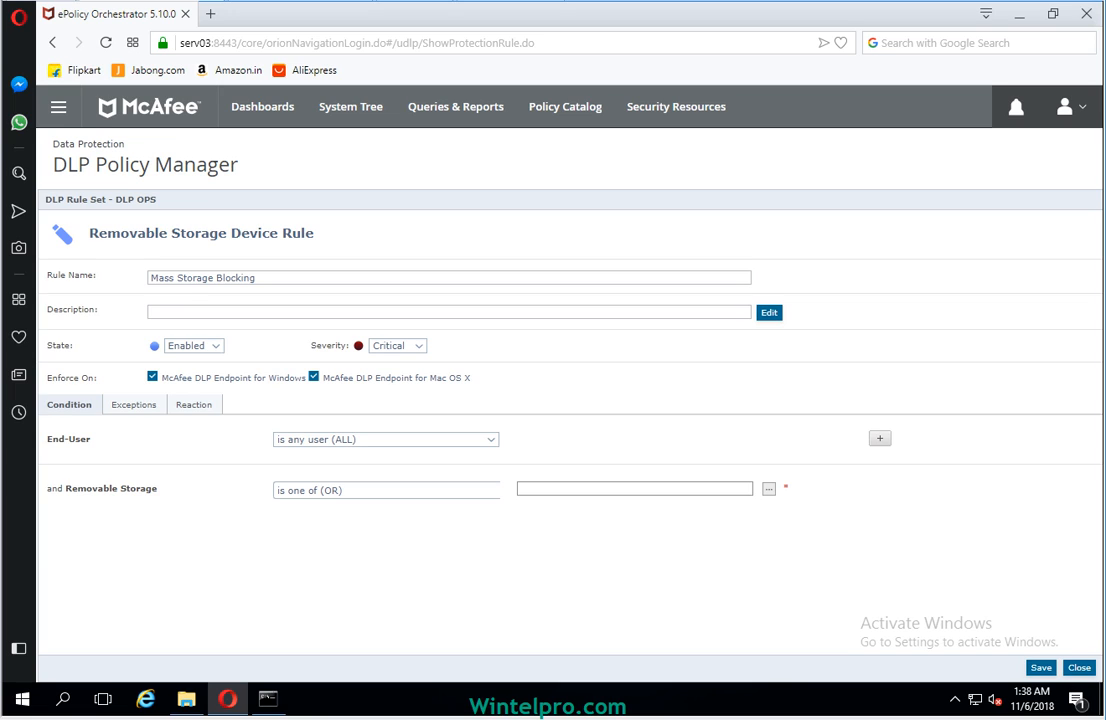
pyautogui.click(314, 377)
pyautogui.click(314, 377)
pyautogui.click(314, 377)
pyautogui.click(314, 377)
# - Add all seven built-in device definitions for Mac and Windows to the Removable Storage condition and try to save the rule
pyautogui.click(769, 489)
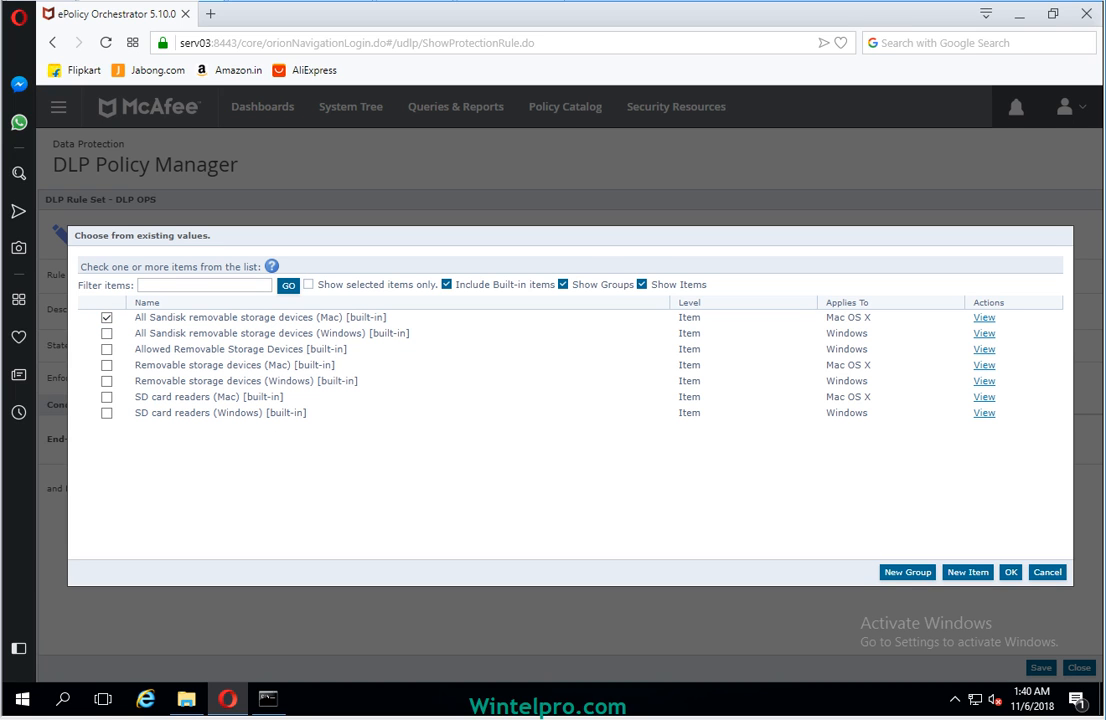
pyautogui.click(107, 350)
pyautogui.click(107, 381)
pyautogui.click(107, 397)
pyautogui.click(107, 413)
pyautogui.click(1010, 572)
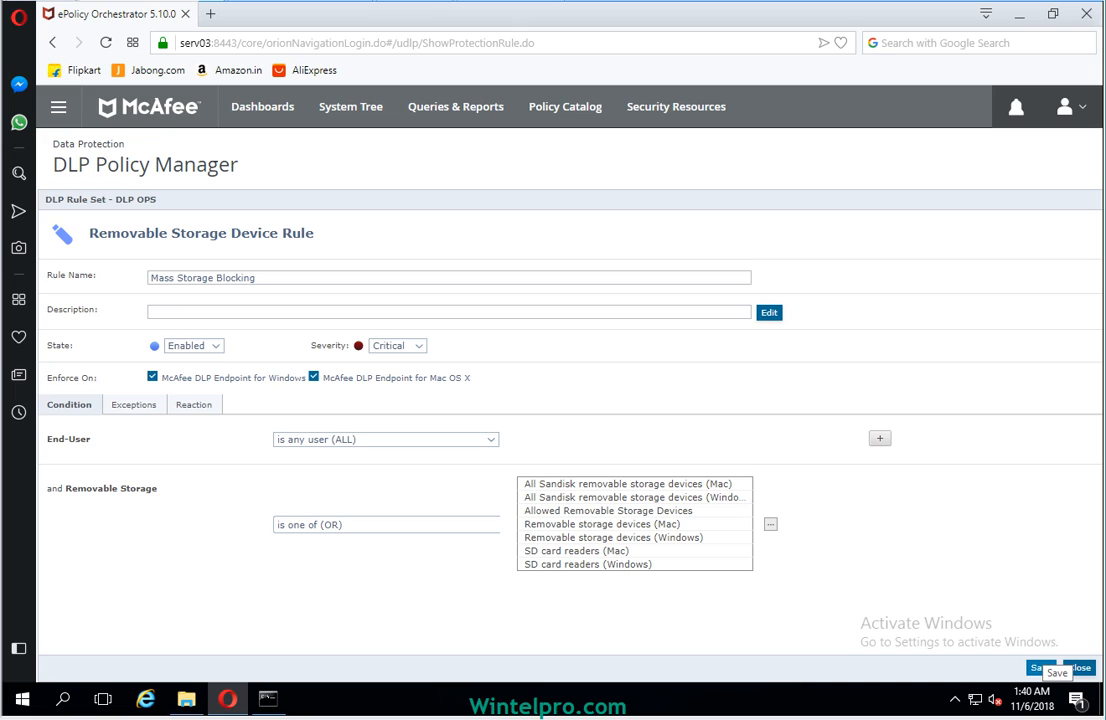
pyautogui.click(1052, 665)
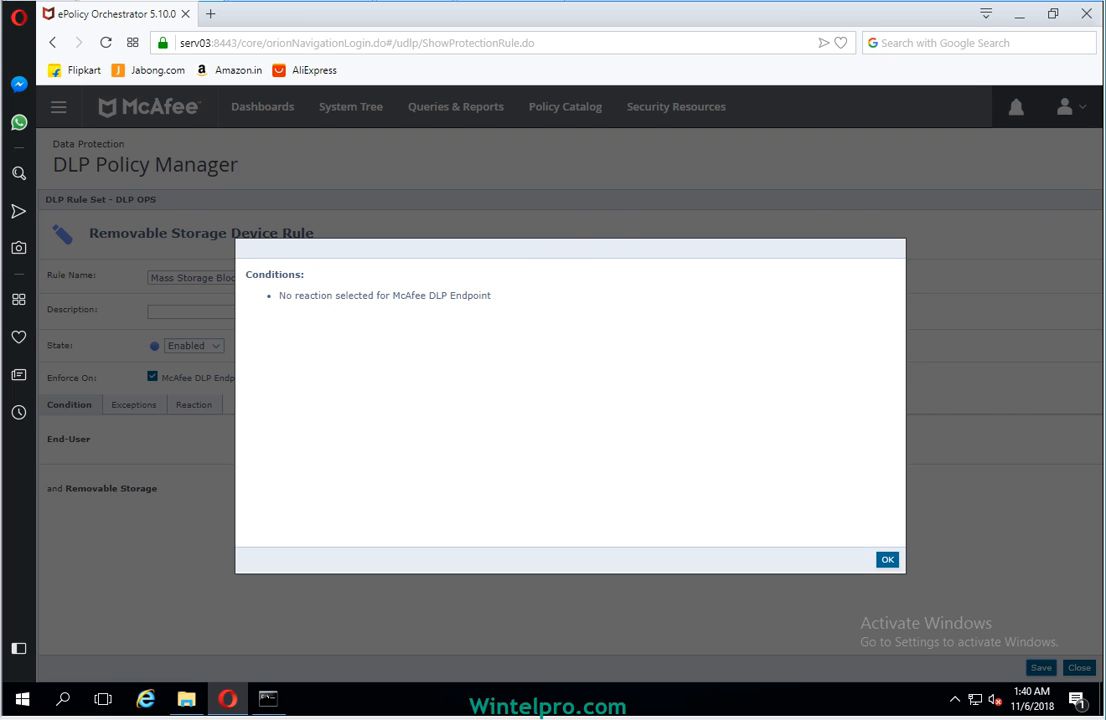
pyautogui.click(887, 560)
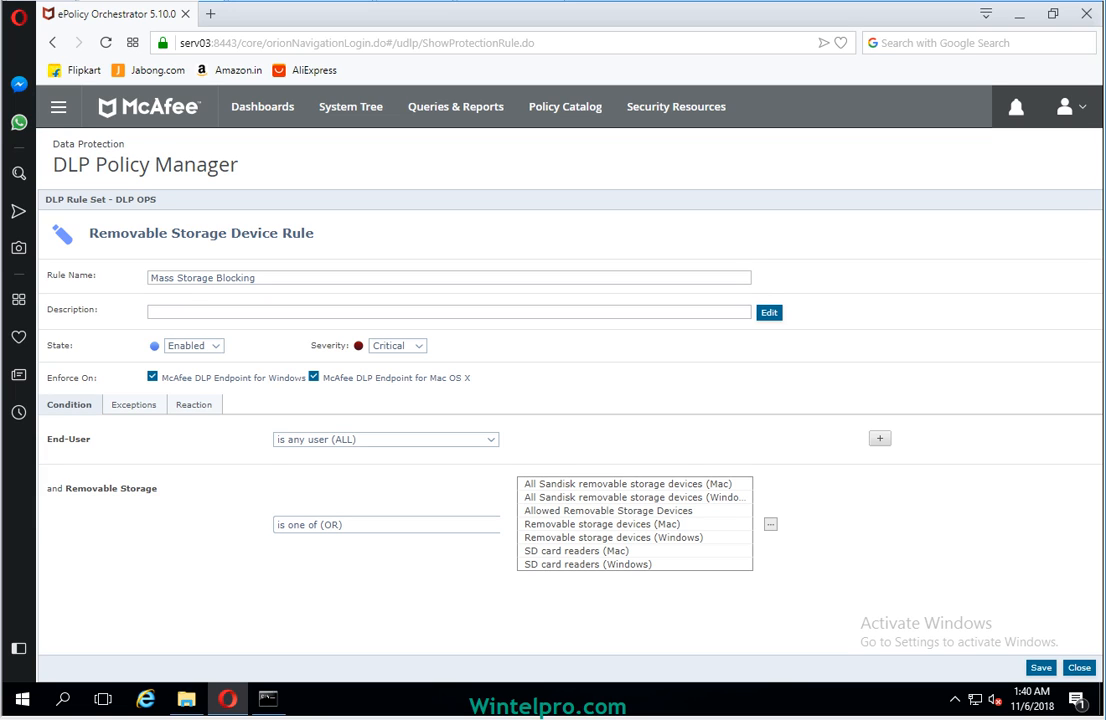
# - Set the rule's reaction to Block for computers connected to the corporate network
pyautogui.click(194, 404)
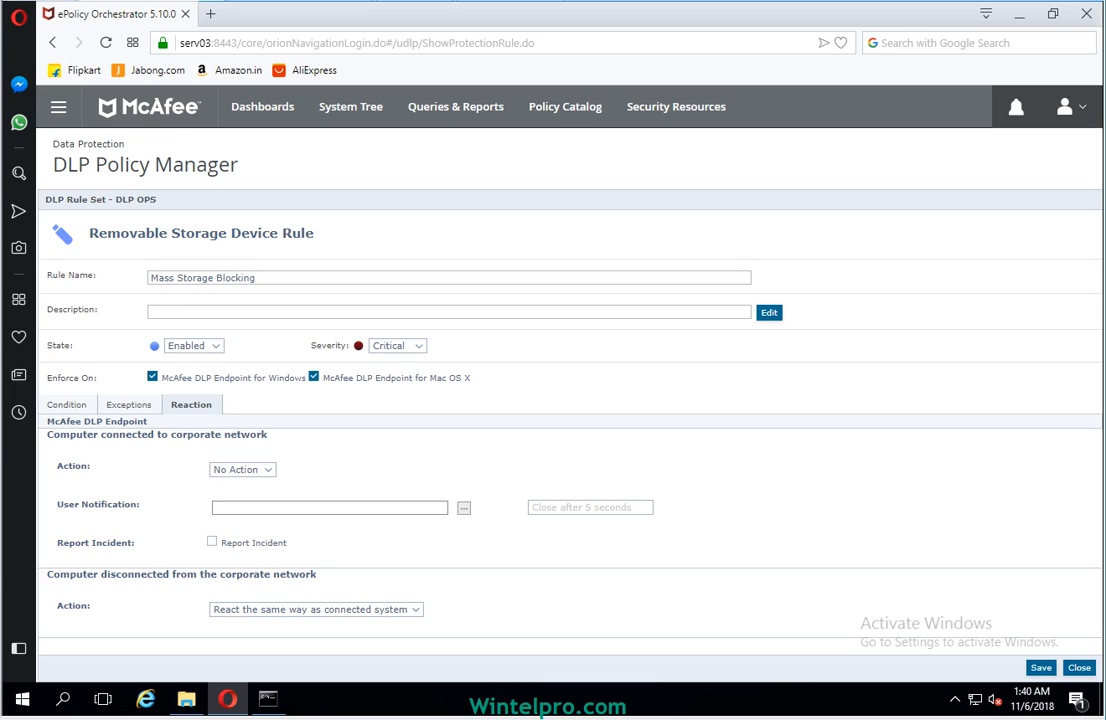
pyautogui.click(243, 470)
pyautogui.click(243, 470)
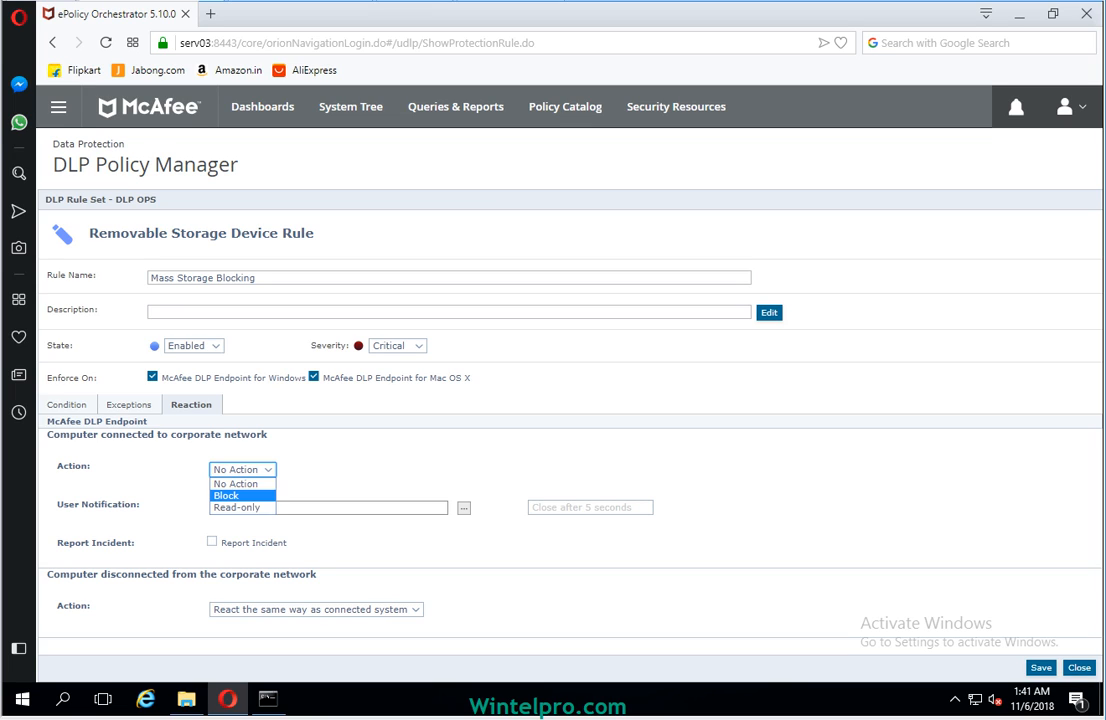
pyautogui.click(240, 496)
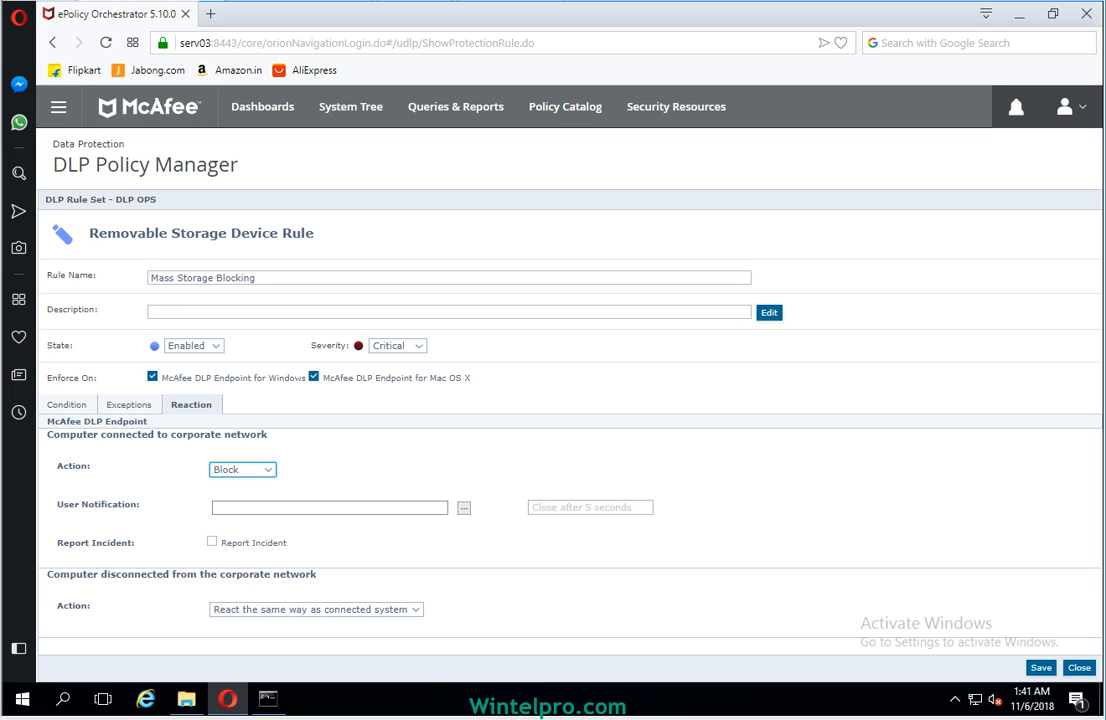
pyautogui.click(243, 470)
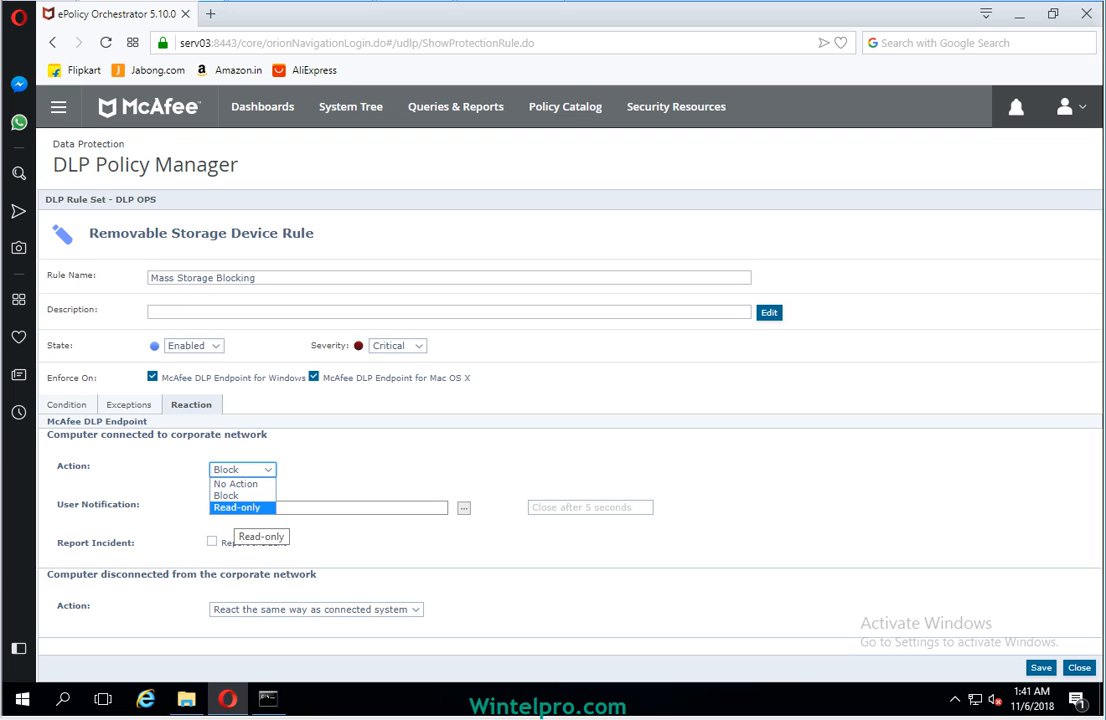
pyautogui.click(230, 496)
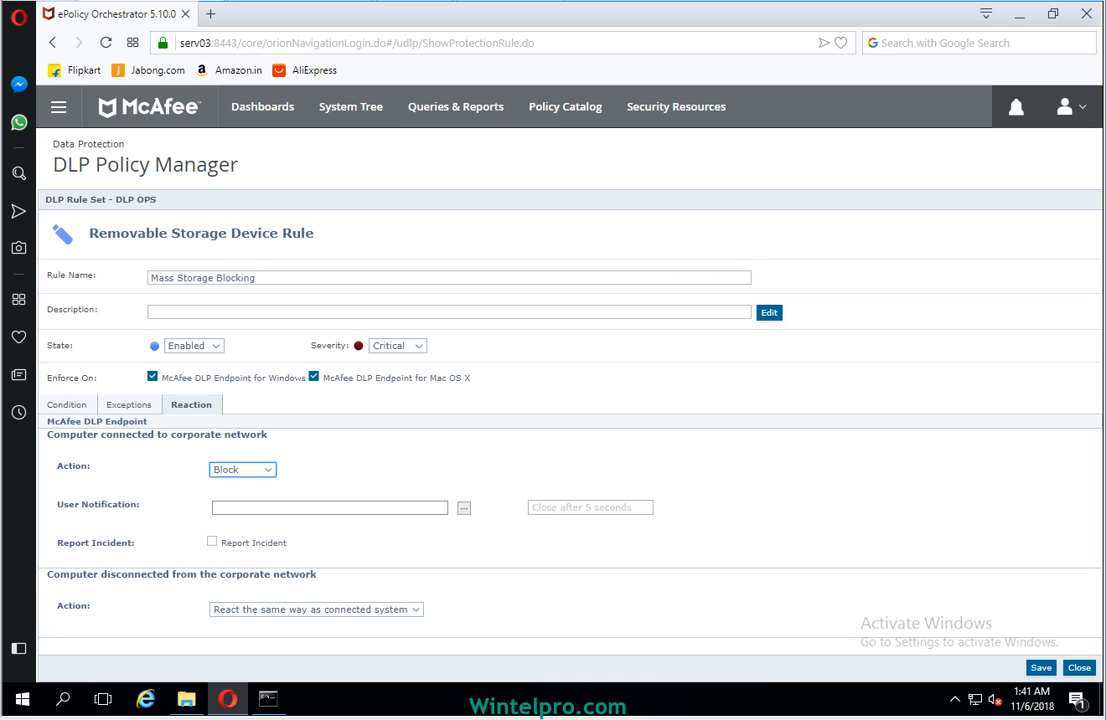
# - Assign the Default removable storage protection user notification to the reaction and enable Report Incident
pyautogui.click(464, 508)
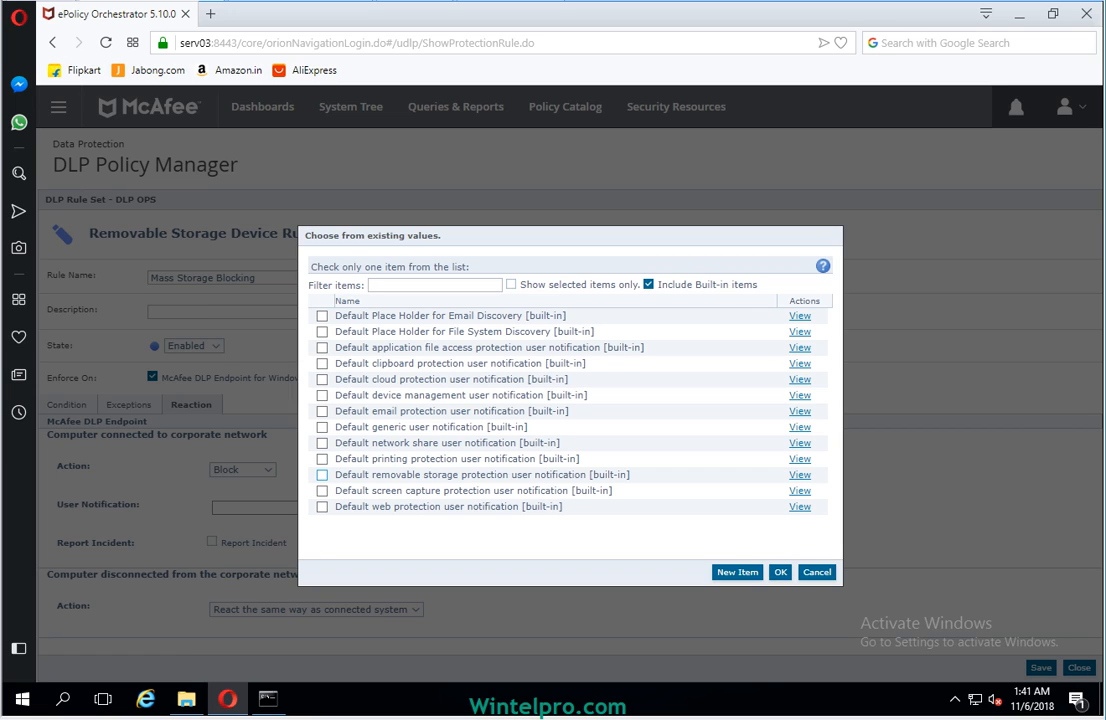
pyautogui.click(322, 475)
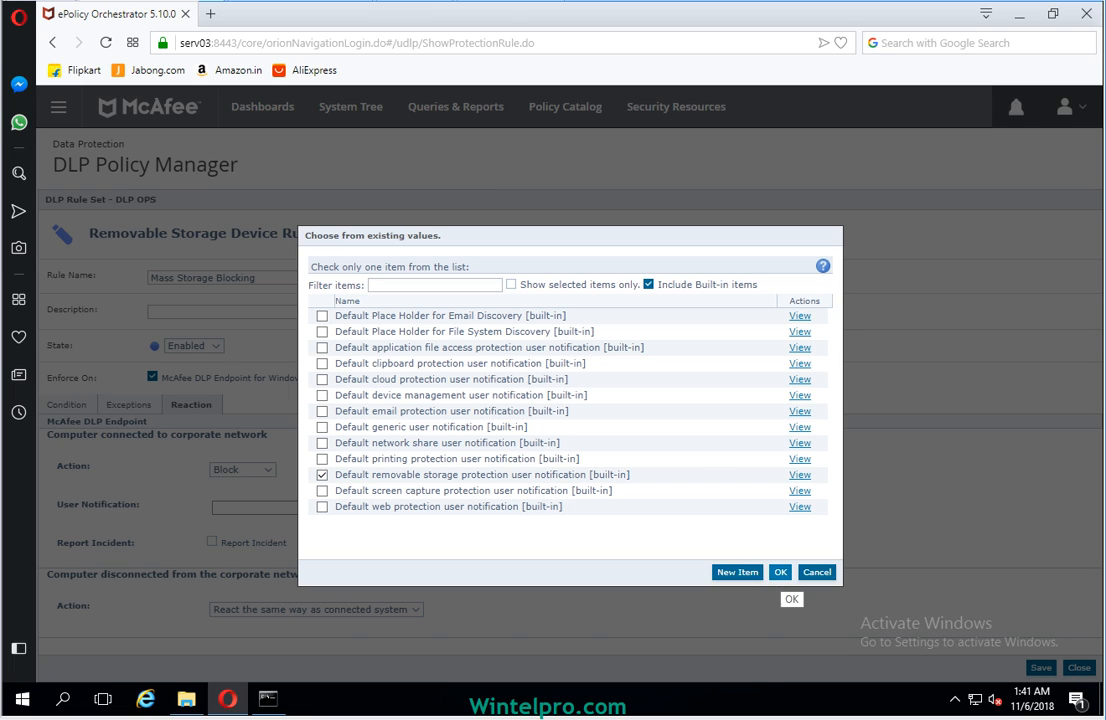
pyautogui.click(780, 572)
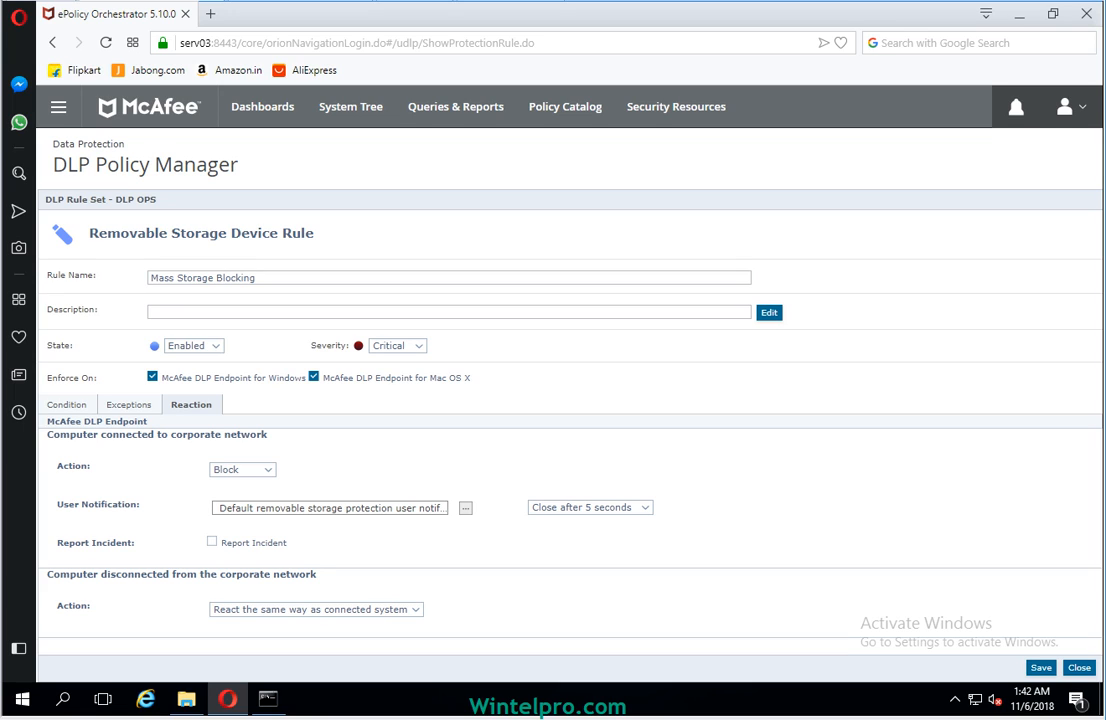
pyautogui.click(212, 541)
# - Choose "React the same way as connected system" as the action for computers disconnected from the corporate network
pyautogui.click(316, 610)
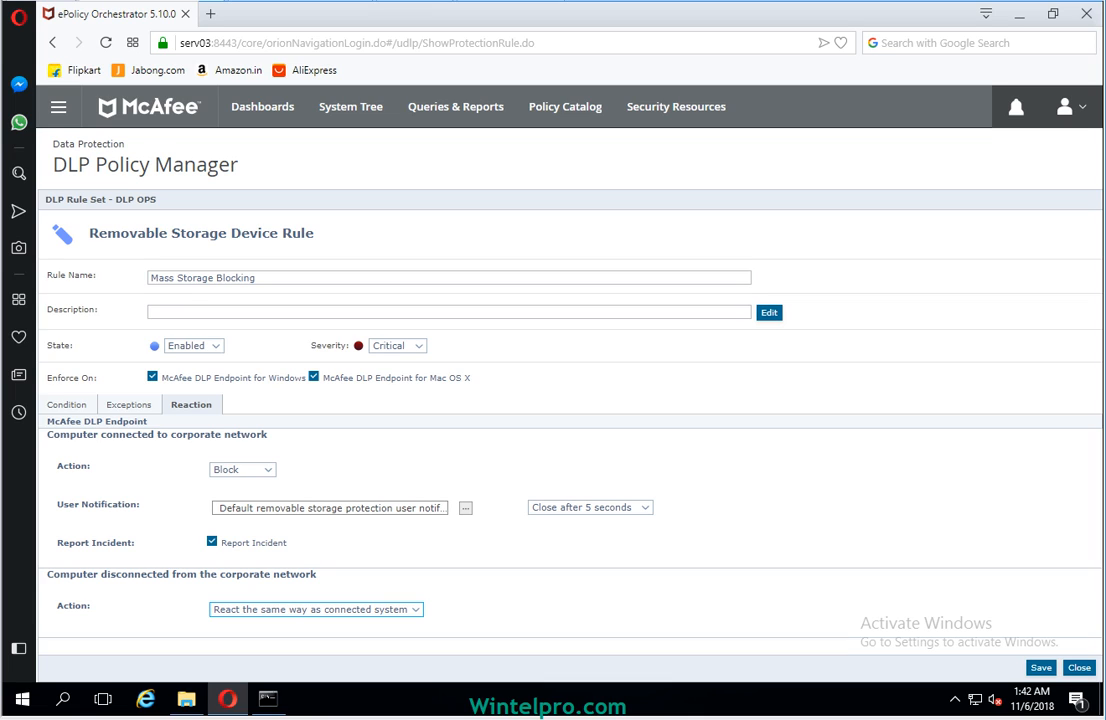
pyautogui.click(316, 609)
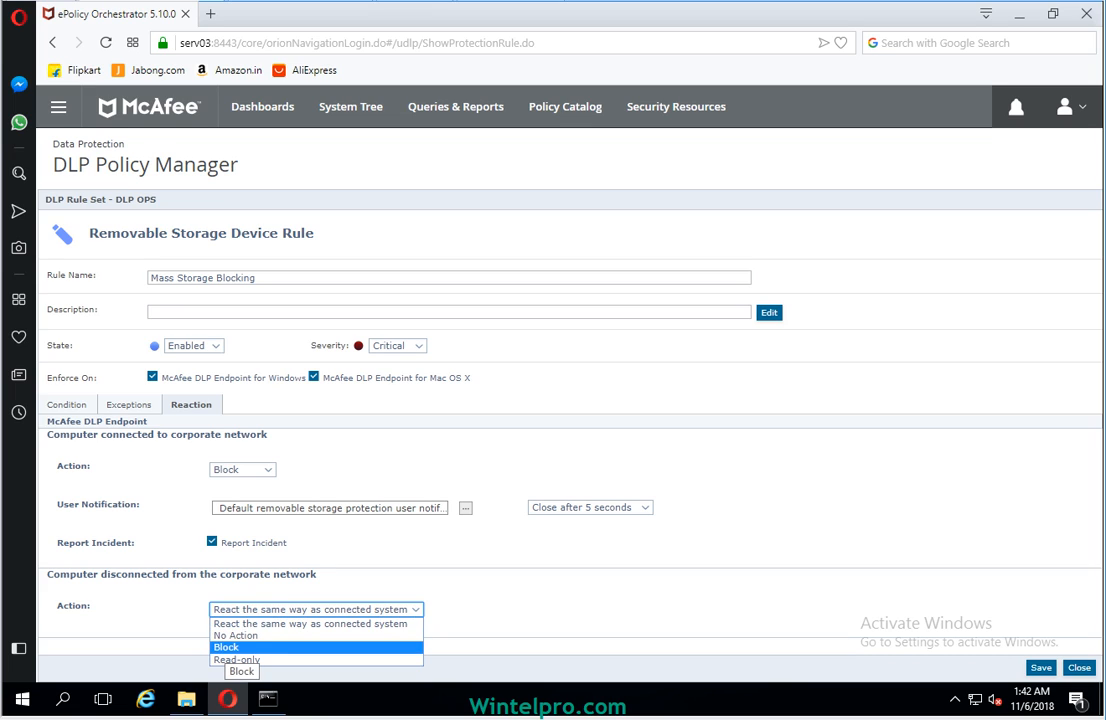
pyautogui.click(238, 624)
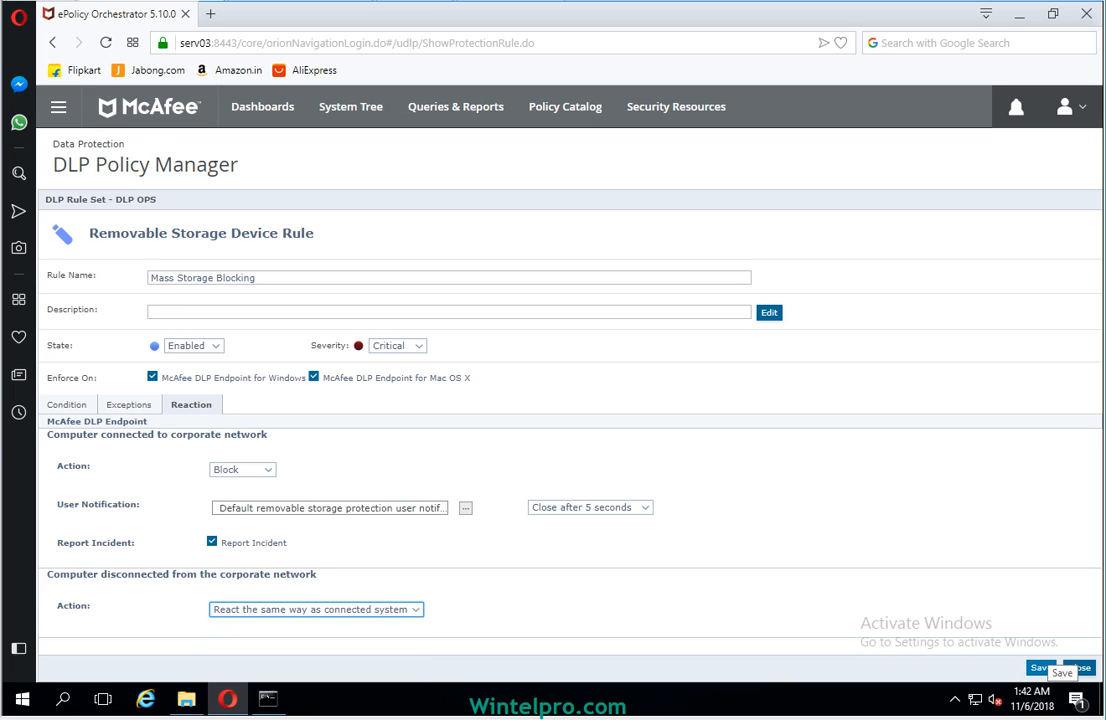
# - Save the Mass Storage Blocking rule and close the DLP OPS rule set
pyautogui.click(1058, 663)
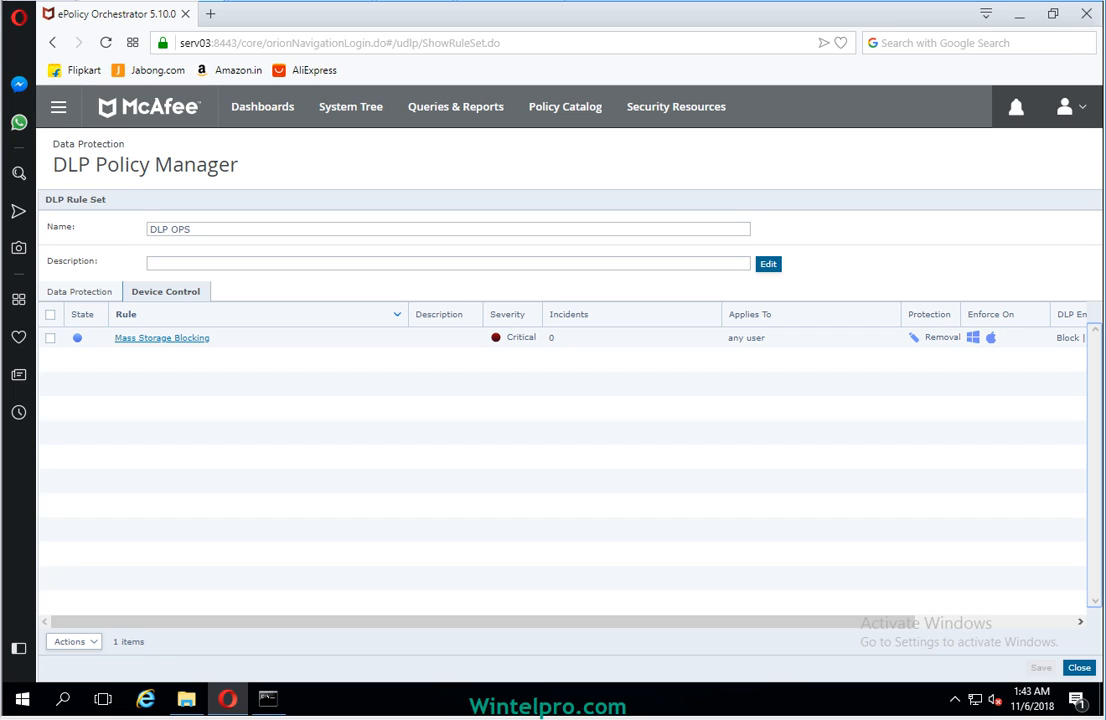
pyautogui.click(1079, 668)
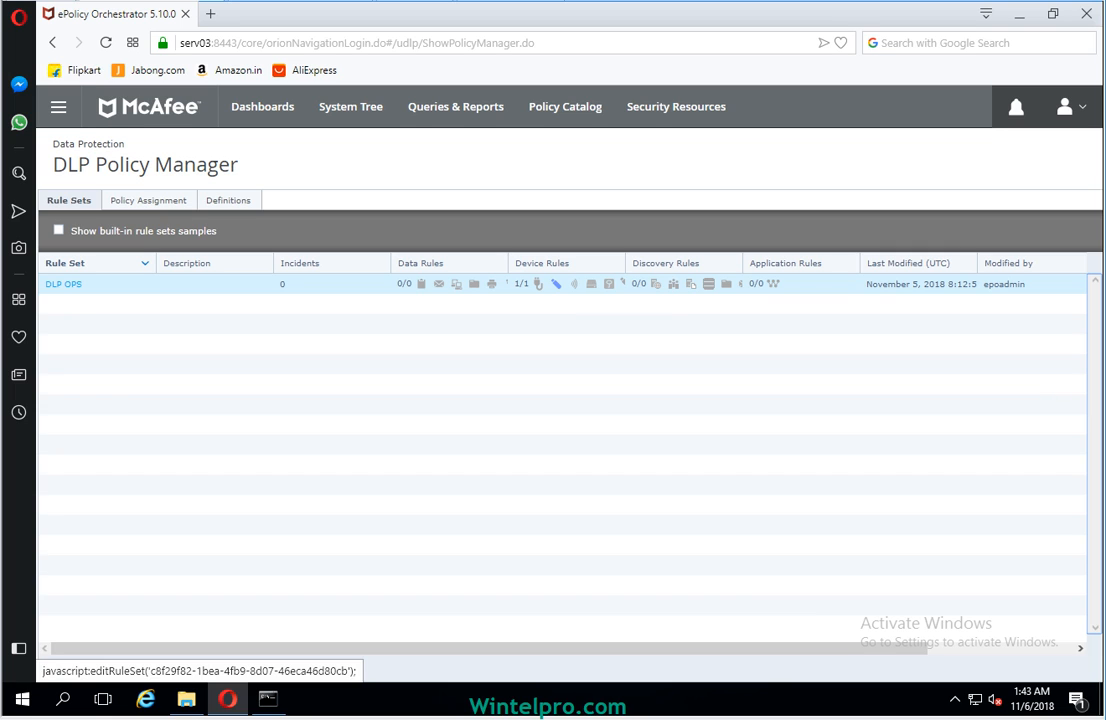
# - Open the Policy Catalog and look over the existing DLP policies under Data Loss Prevention 11.1
pyautogui.click(58, 106)
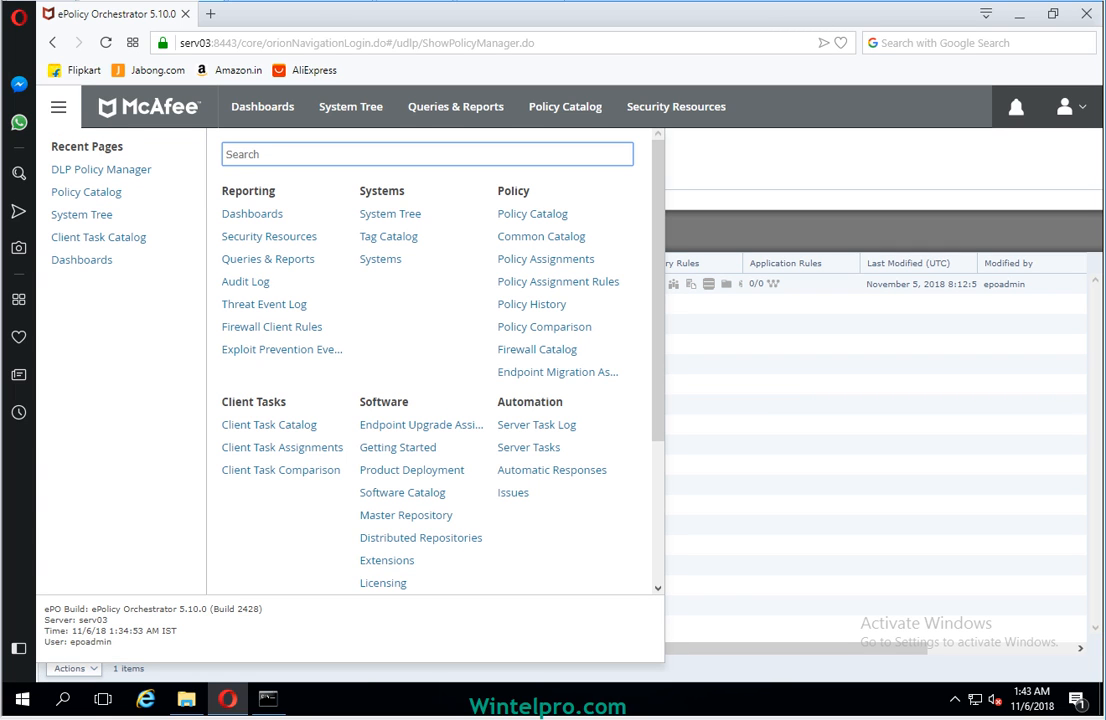
pyautogui.click(532, 213)
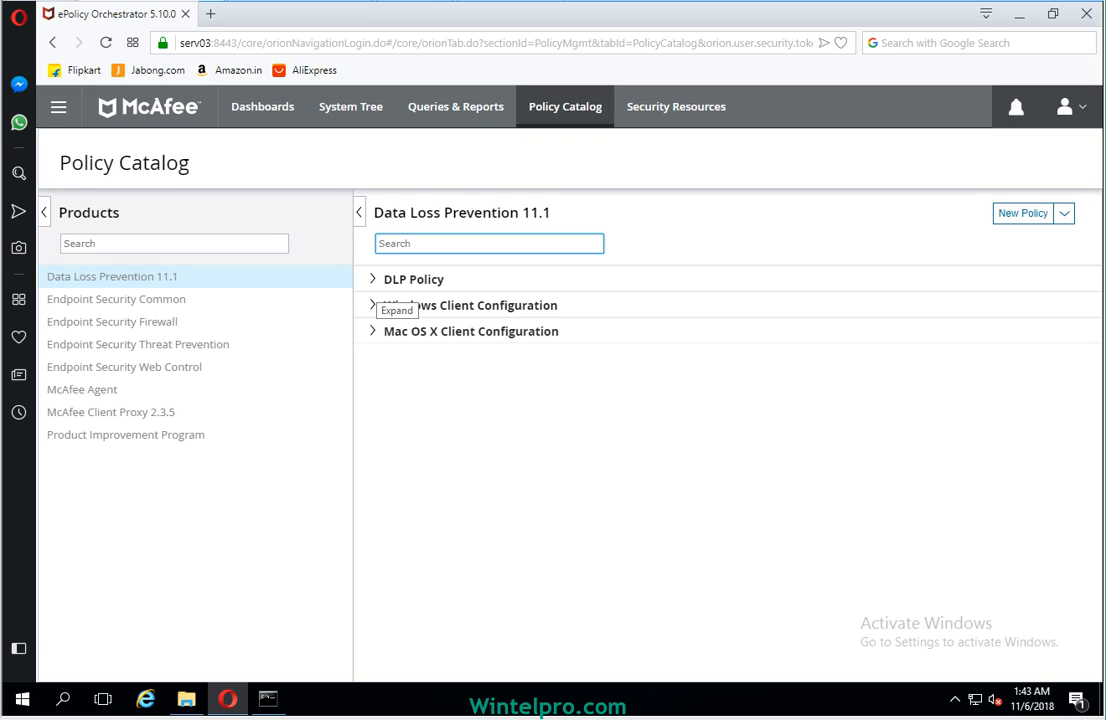
pyautogui.click(373, 280)
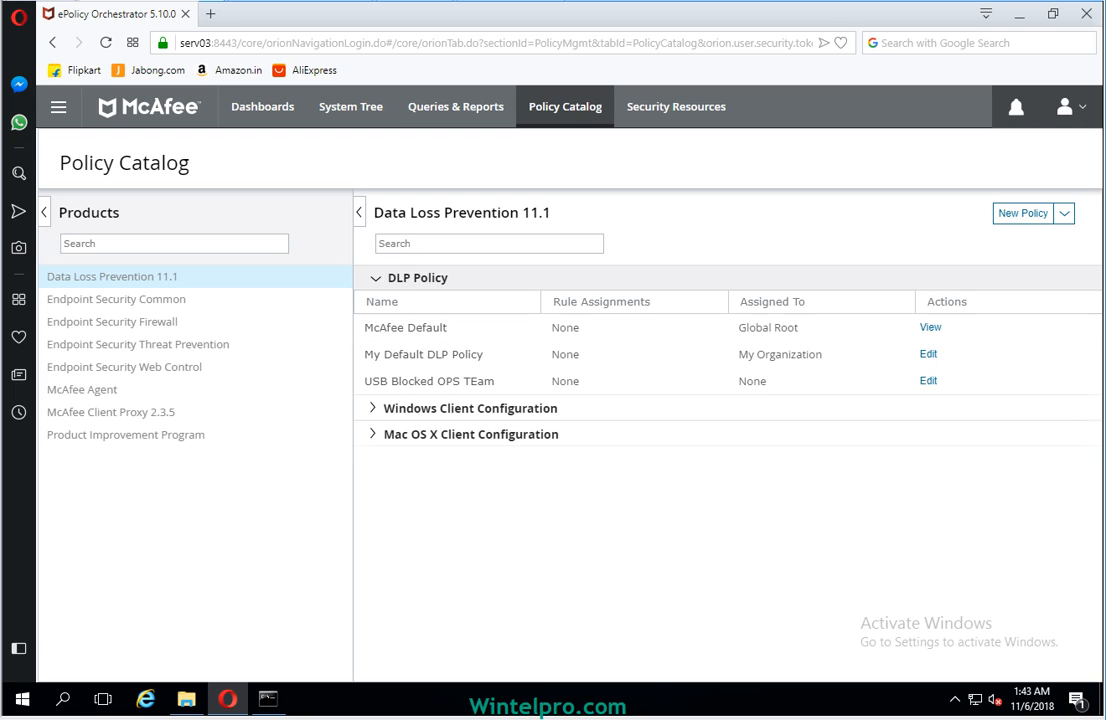
pyautogui.click(375, 279)
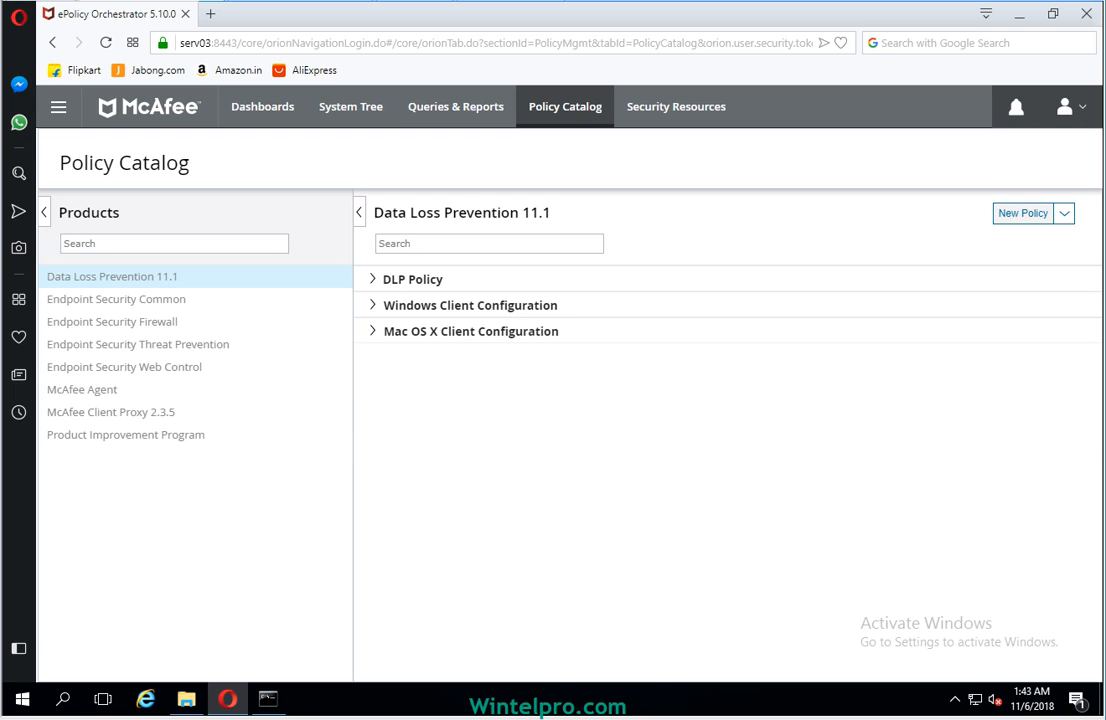
# - Create a new policy in the DLP Policy category, based on McAfee Default and named "massStorage Blockingfor OPS team"
pyautogui.click(1023, 213)
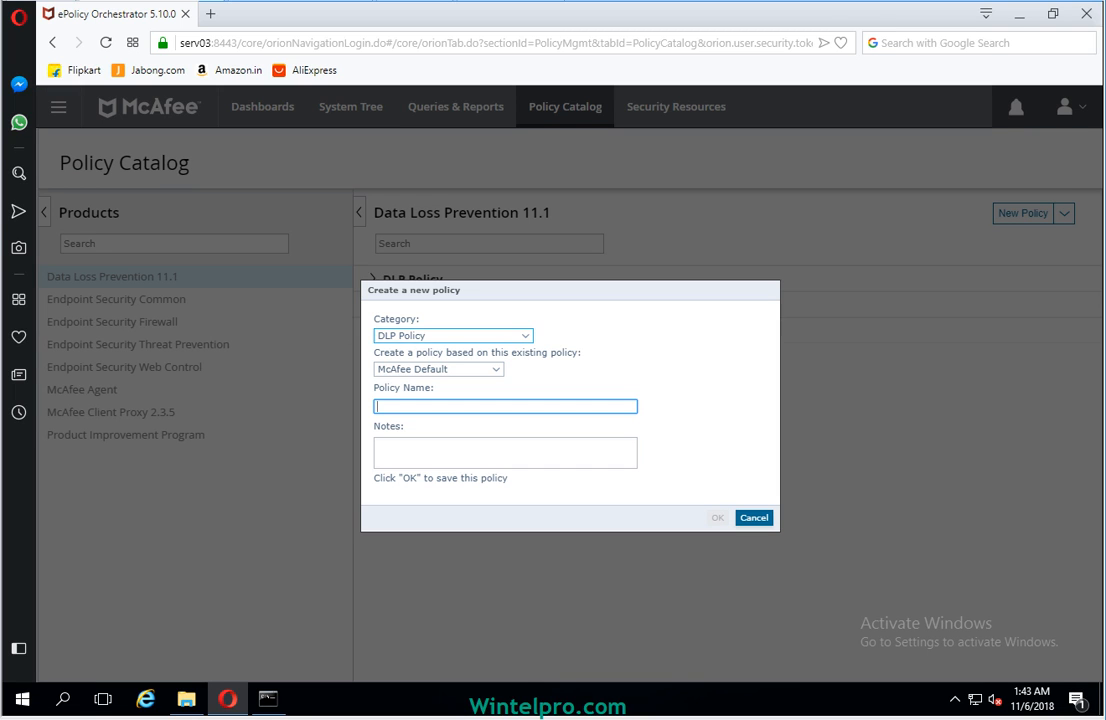
pyautogui.click(455, 336)
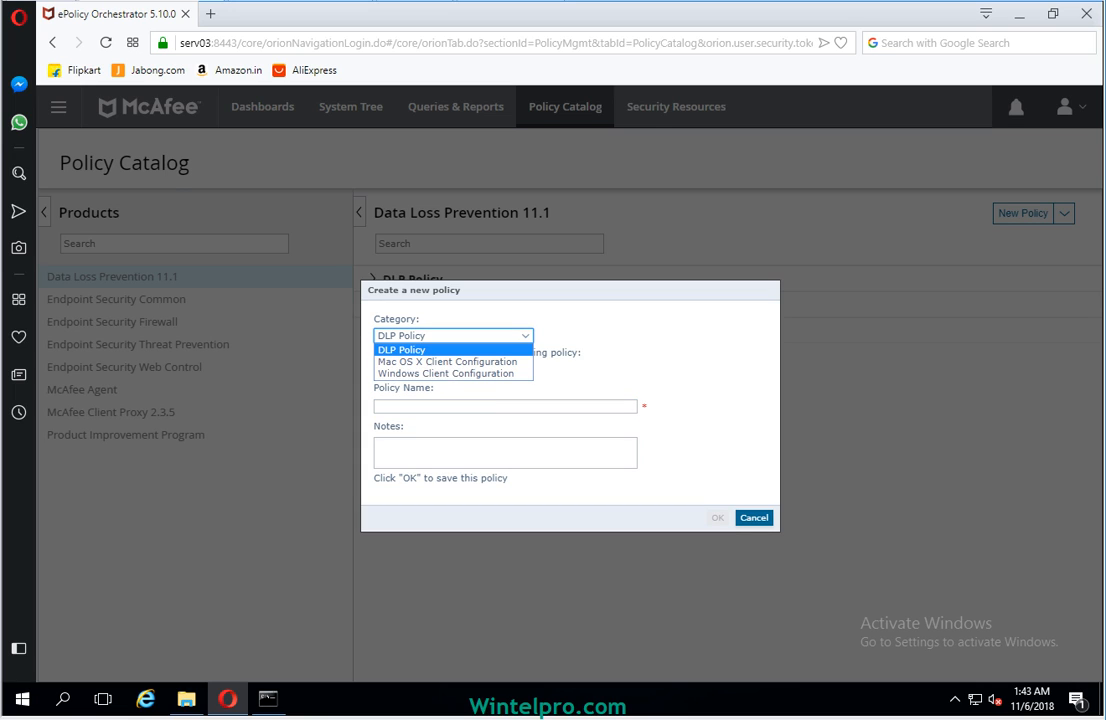
pyautogui.click(402, 350)
pyautogui.click(455, 407)
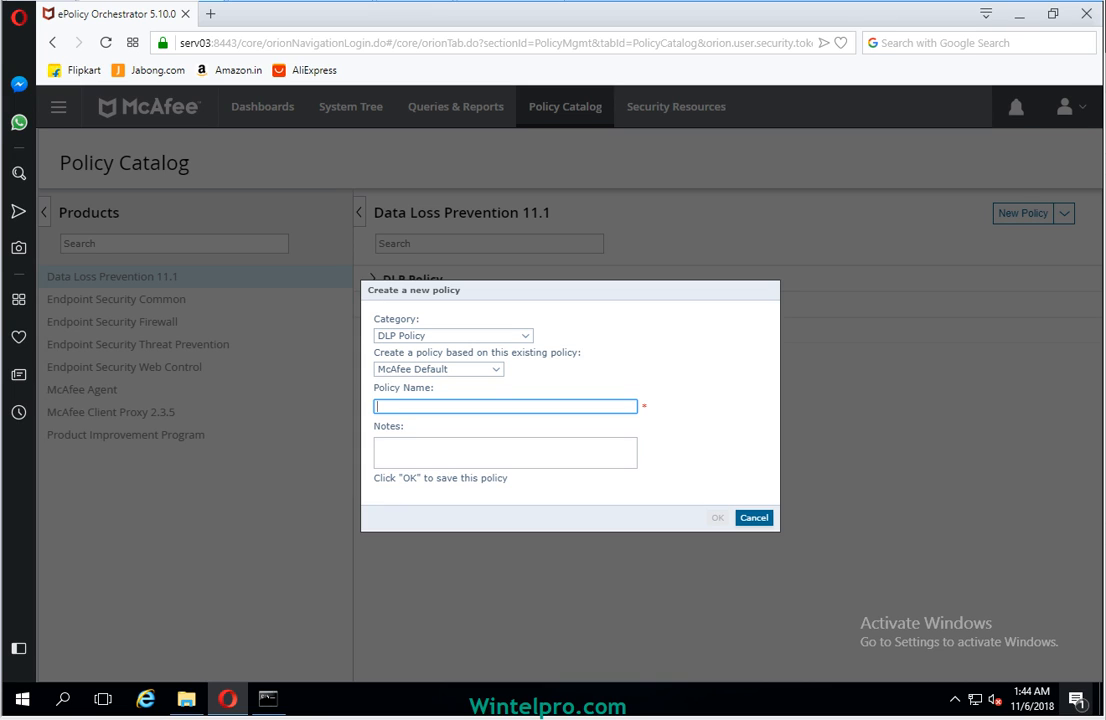
pyautogui.write('mass')
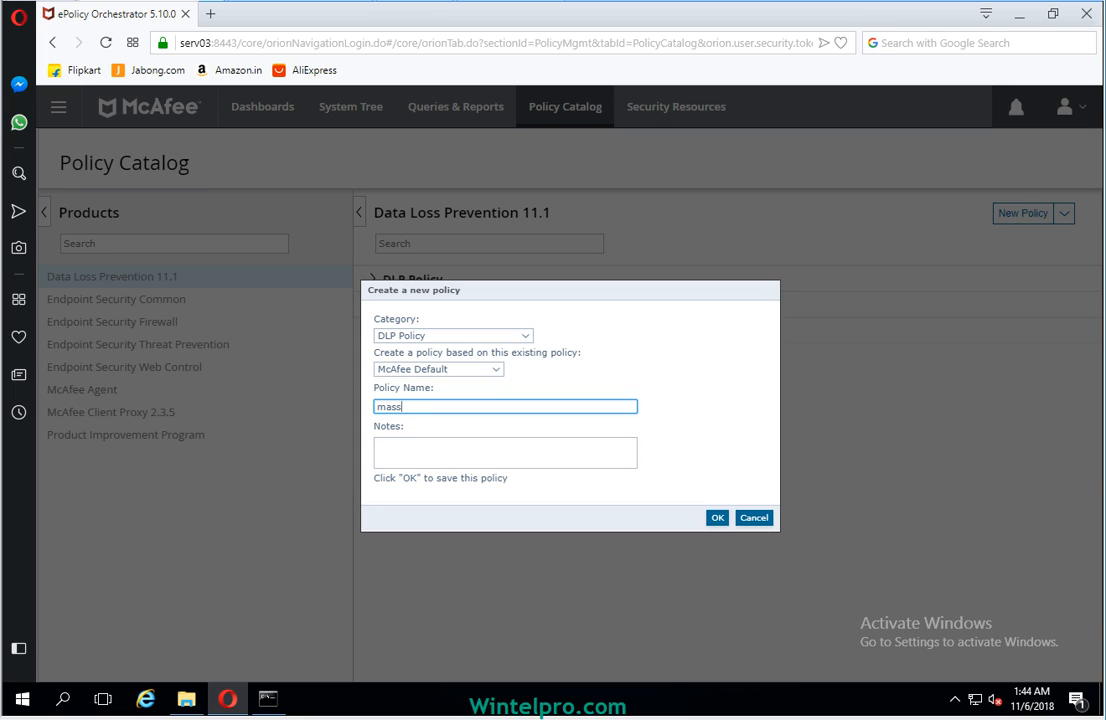
pyautogui.write('Storage Blockingfor OPS ')
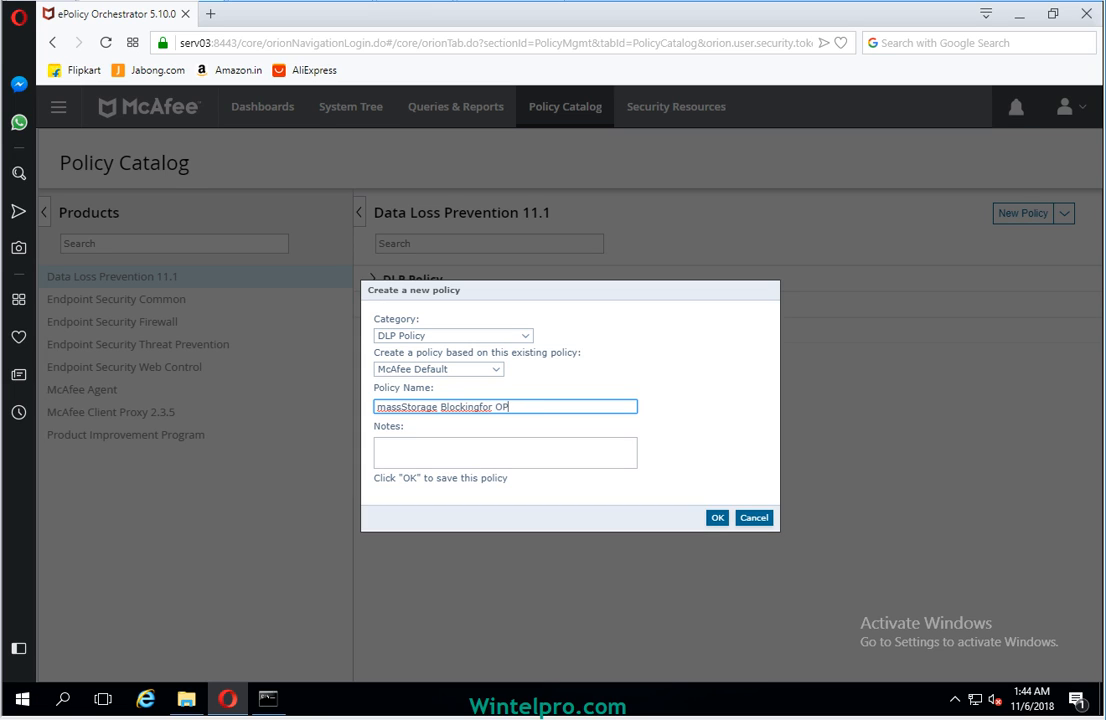
pyautogui.write('TEa')
pyautogui.press('BackSpace')
pyautogui.press('BackSpace')
pyautogui.press('BackSpace')
pyautogui.write('team')
pyautogui.click(717, 517)
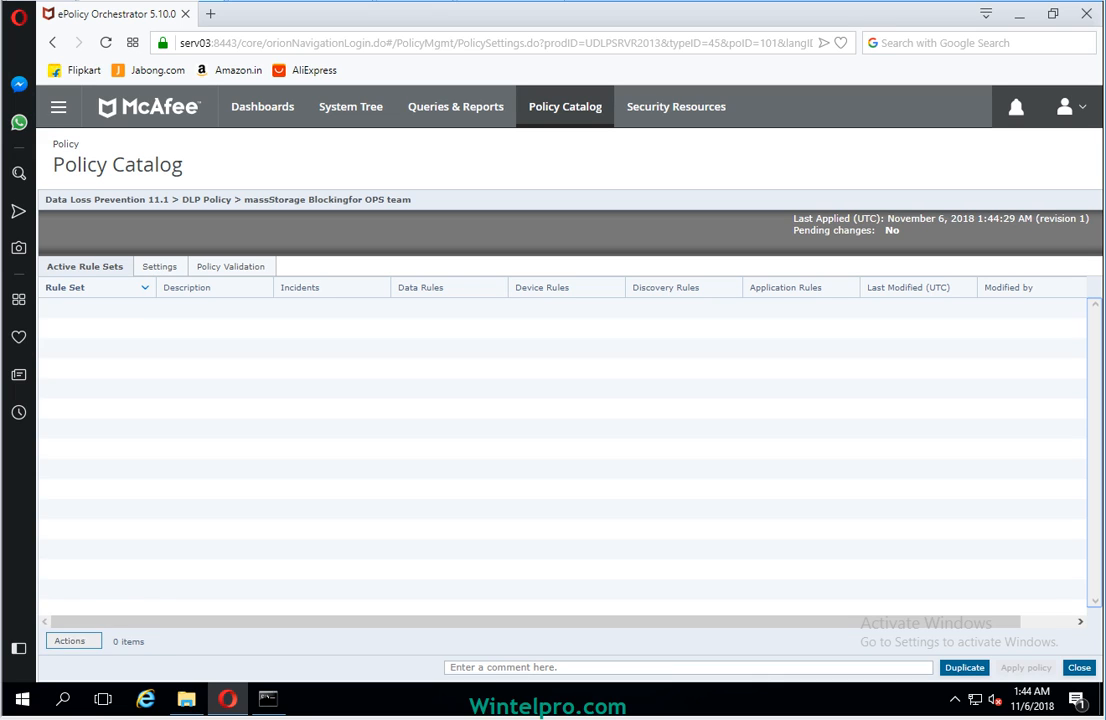
# - Activate the DLP OPS rule set in the massStorage Blockingfor OPS team policy and apply the policy
pyautogui.click(74, 641)
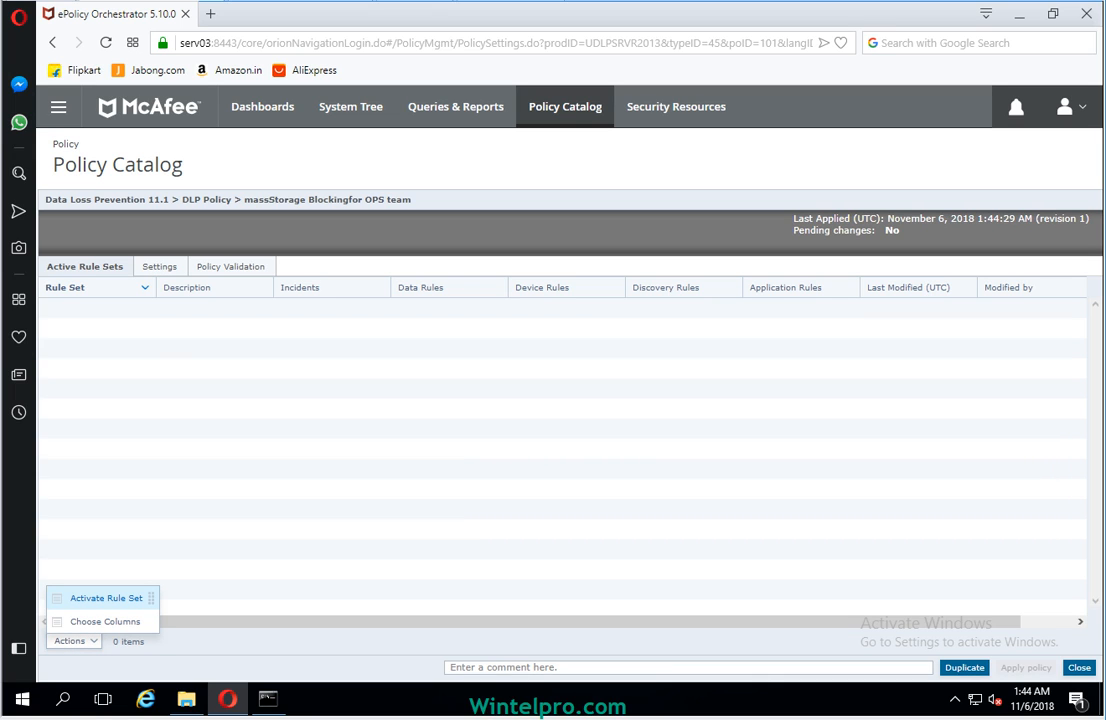
pyautogui.click(106, 598)
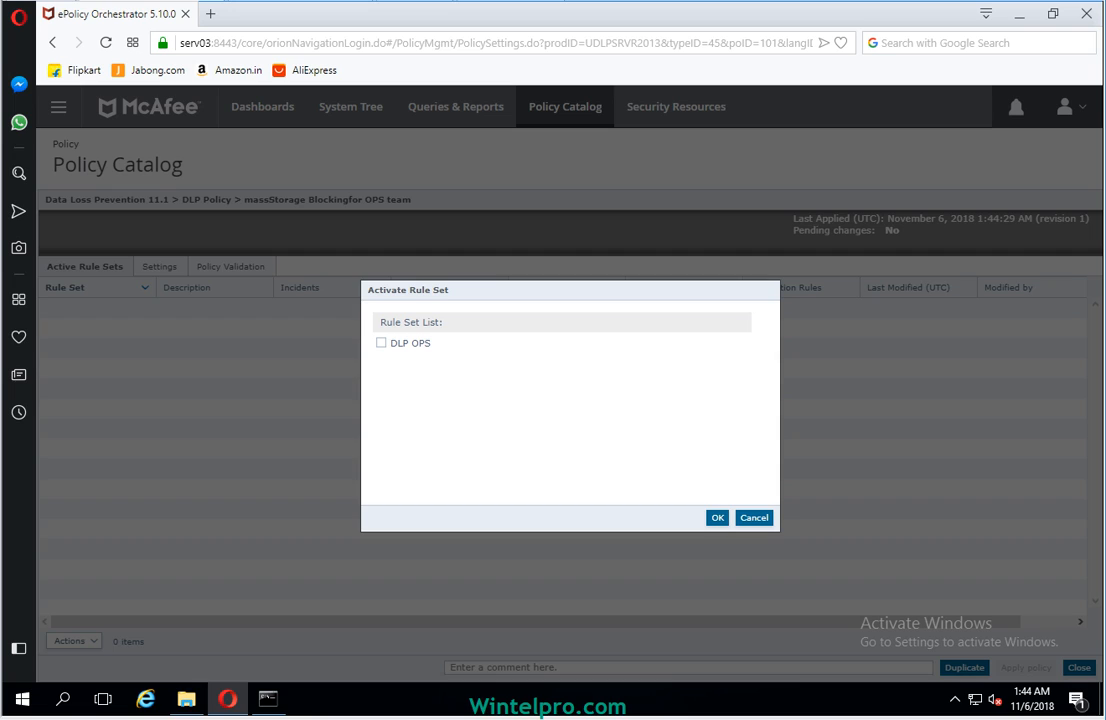
pyautogui.click(381, 343)
pyautogui.click(717, 518)
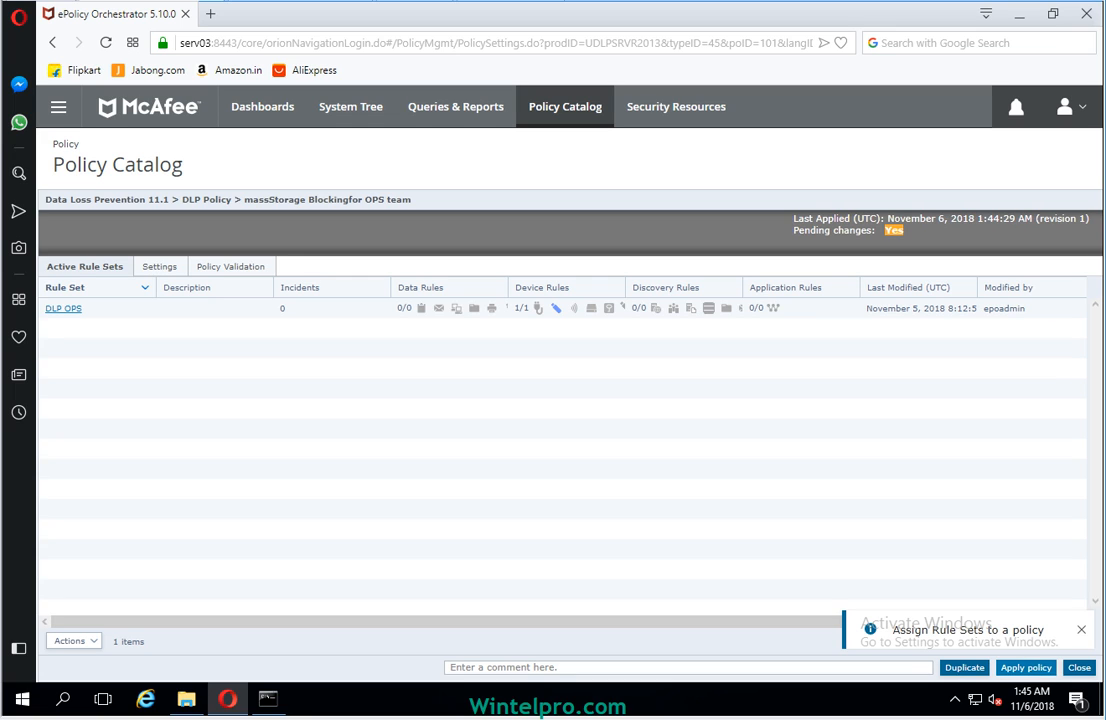
pyautogui.click(1026, 666)
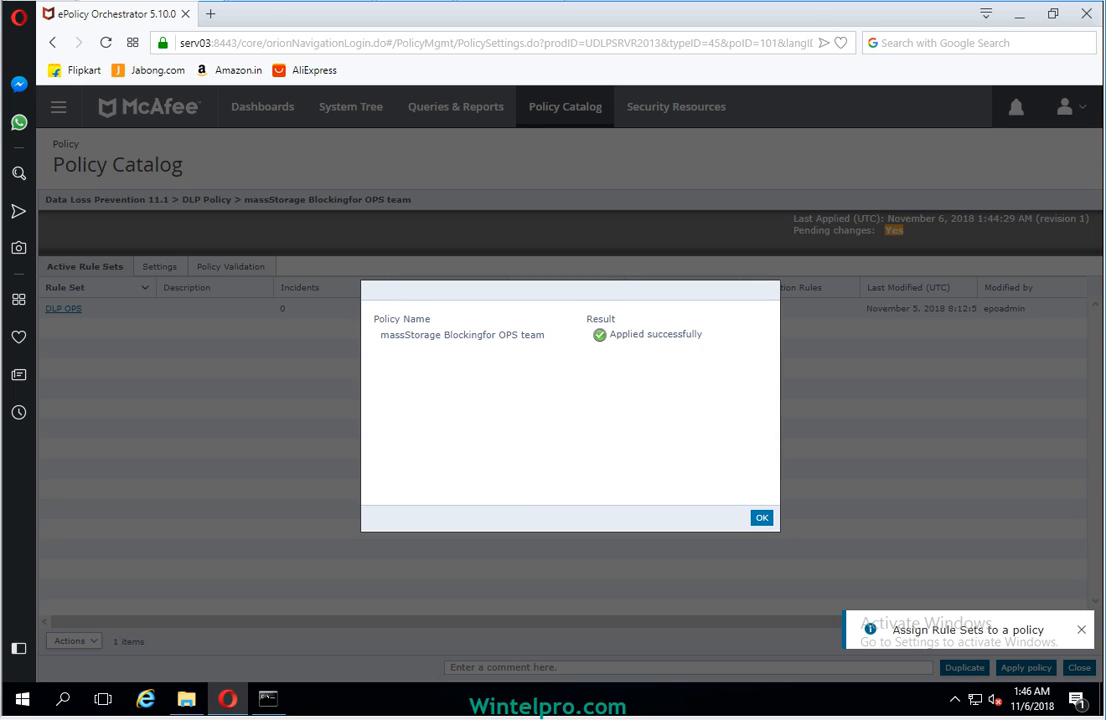
pyautogui.click(762, 518)
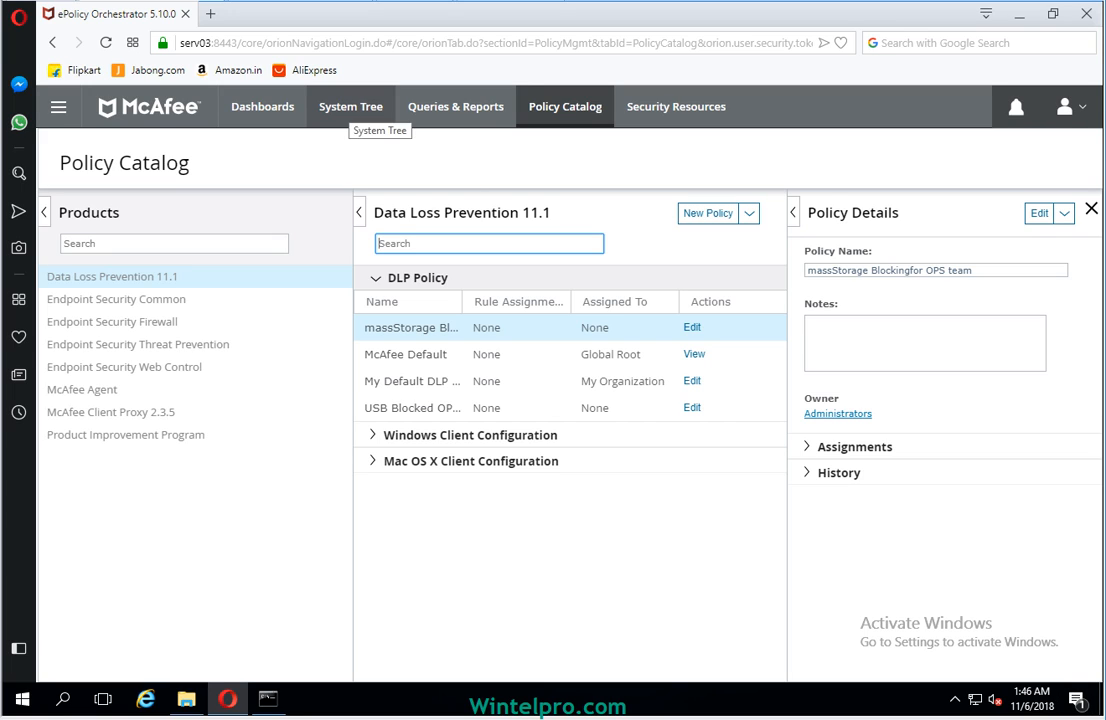
# - For the Operation Team group in the System Tree, break DLP Policy inheritance and assign the massStorage Blockingfor OPS team policy
pyautogui.click(348, 106)
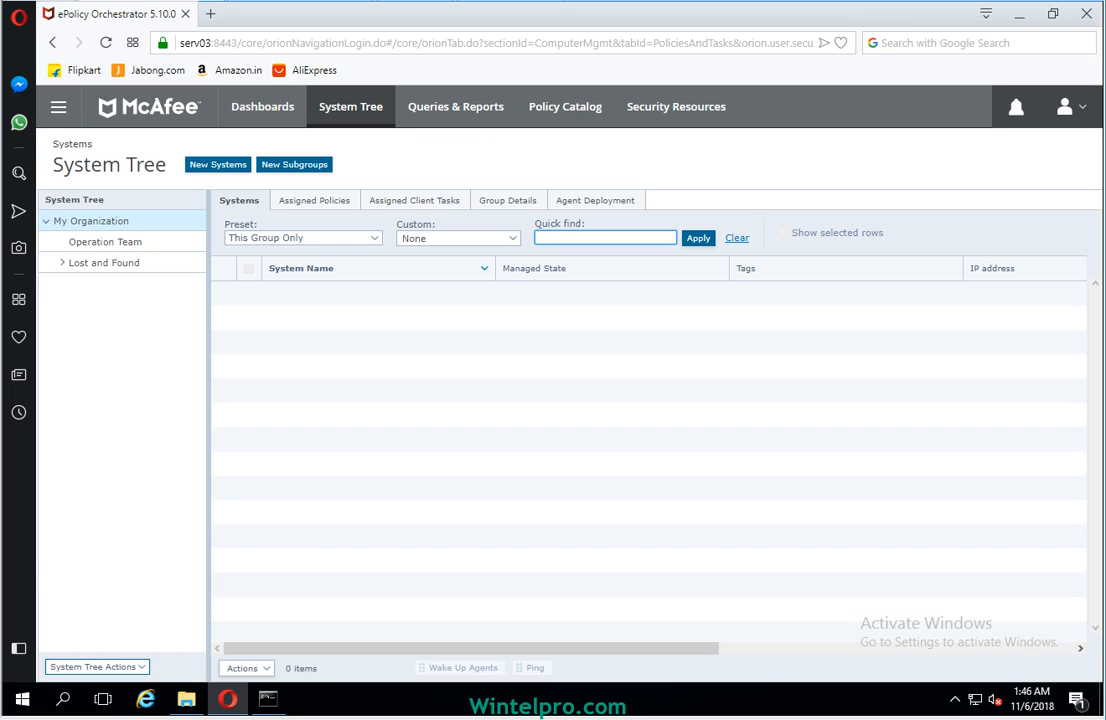
pyautogui.click(105, 242)
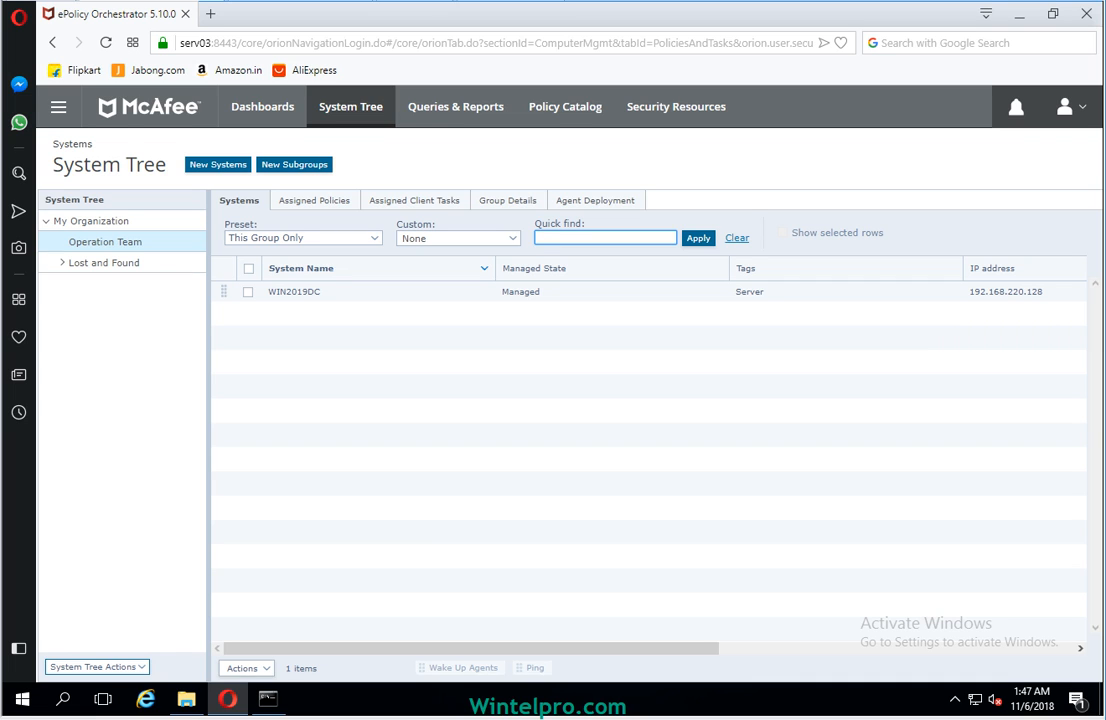
pyautogui.click(314, 201)
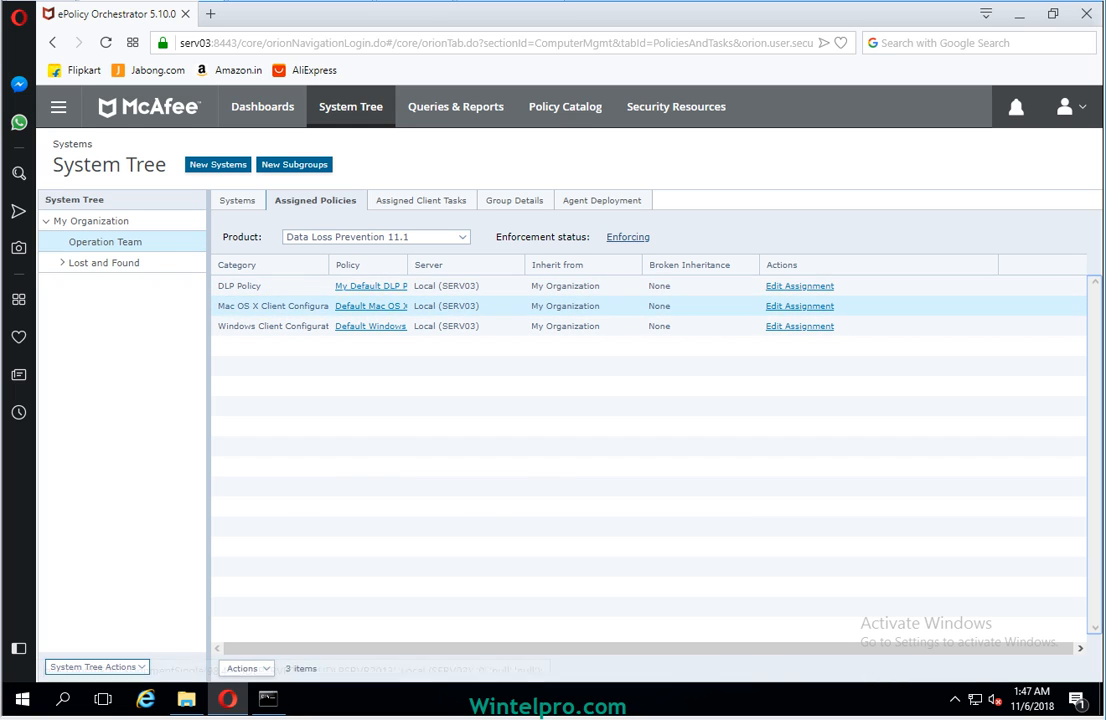
pyautogui.click(800, 286)
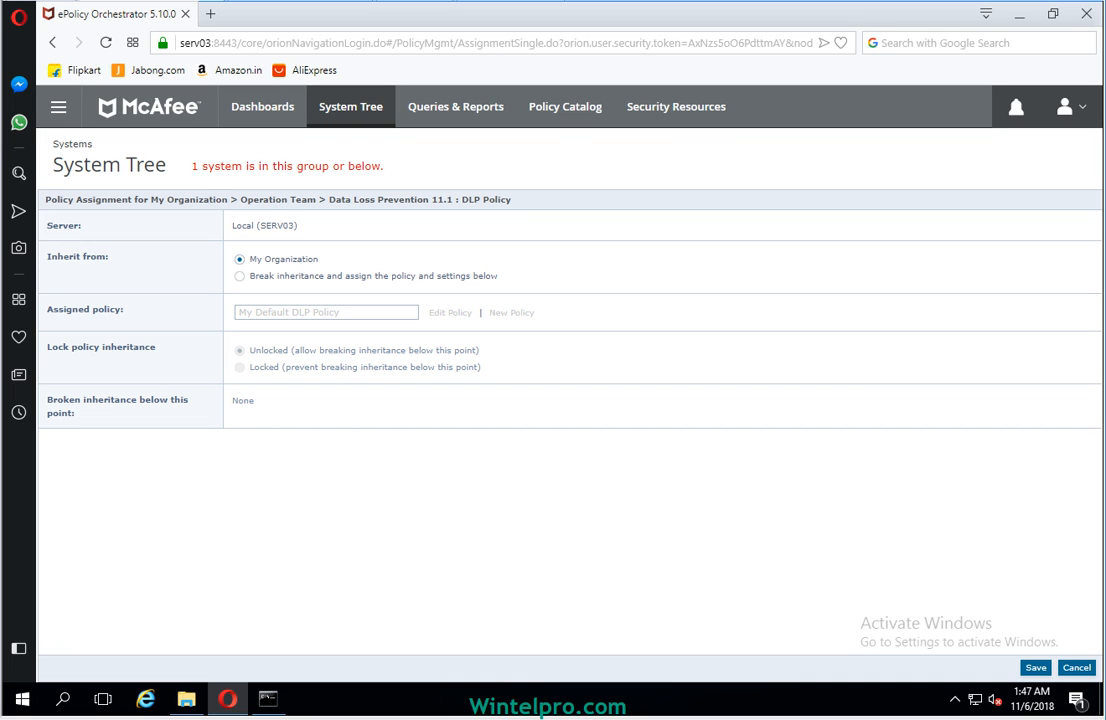
pyautogui.click(240, 276)
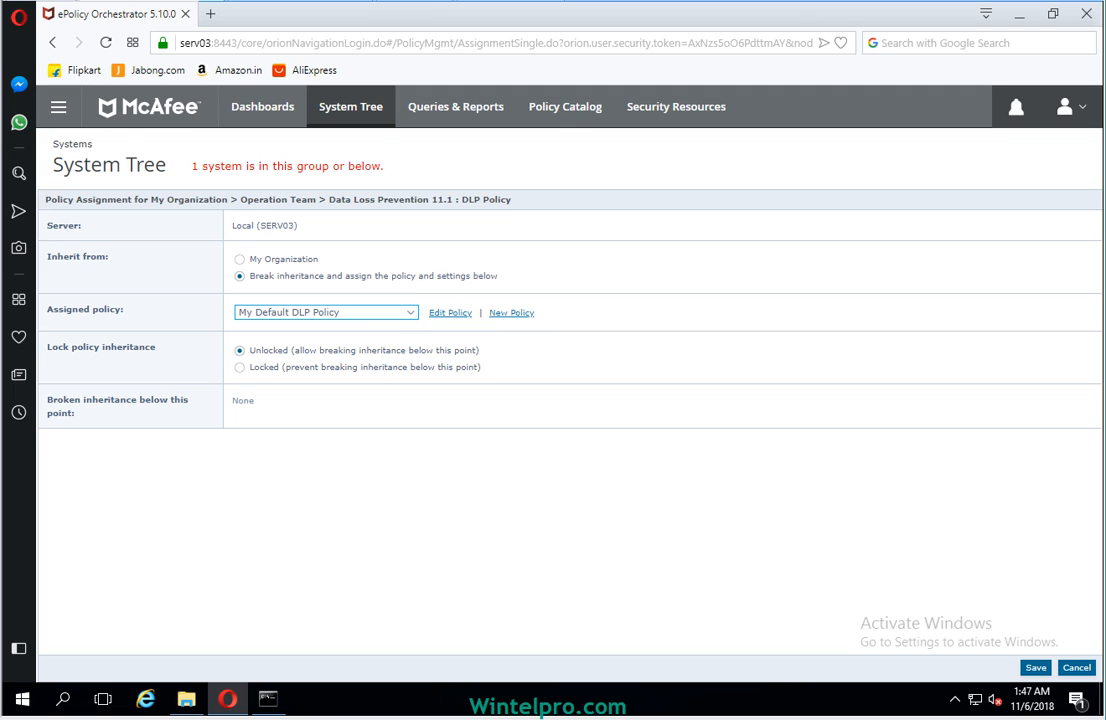
pyautogui.click(326, 312)
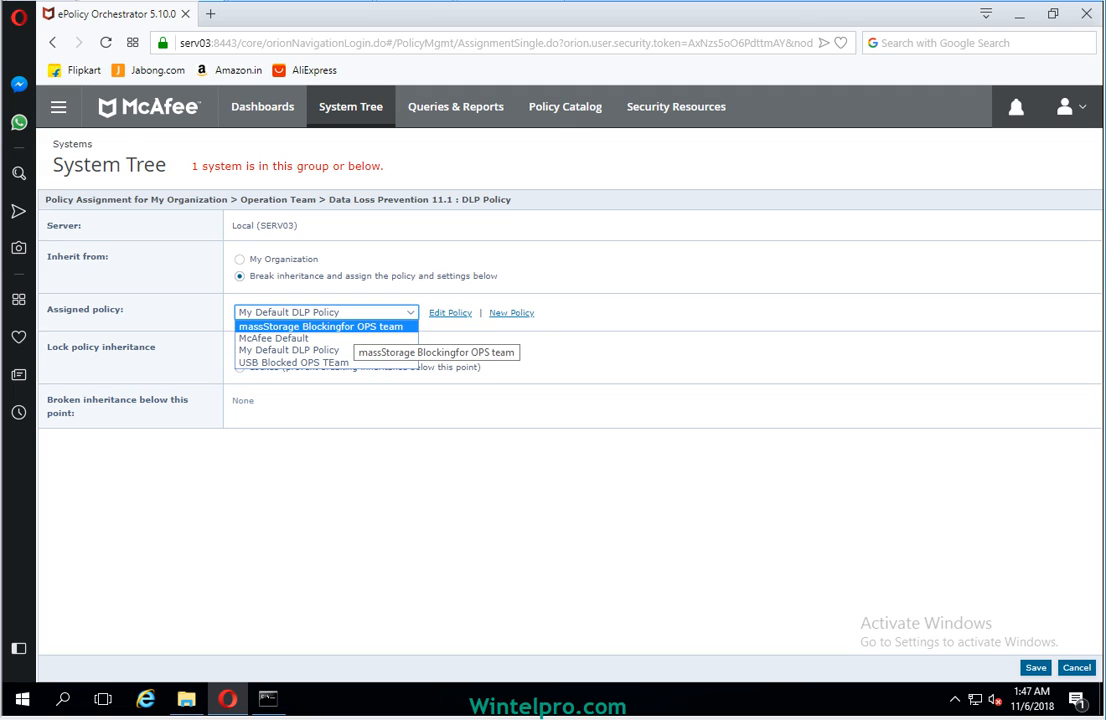
pyautogui.click(340, 326)
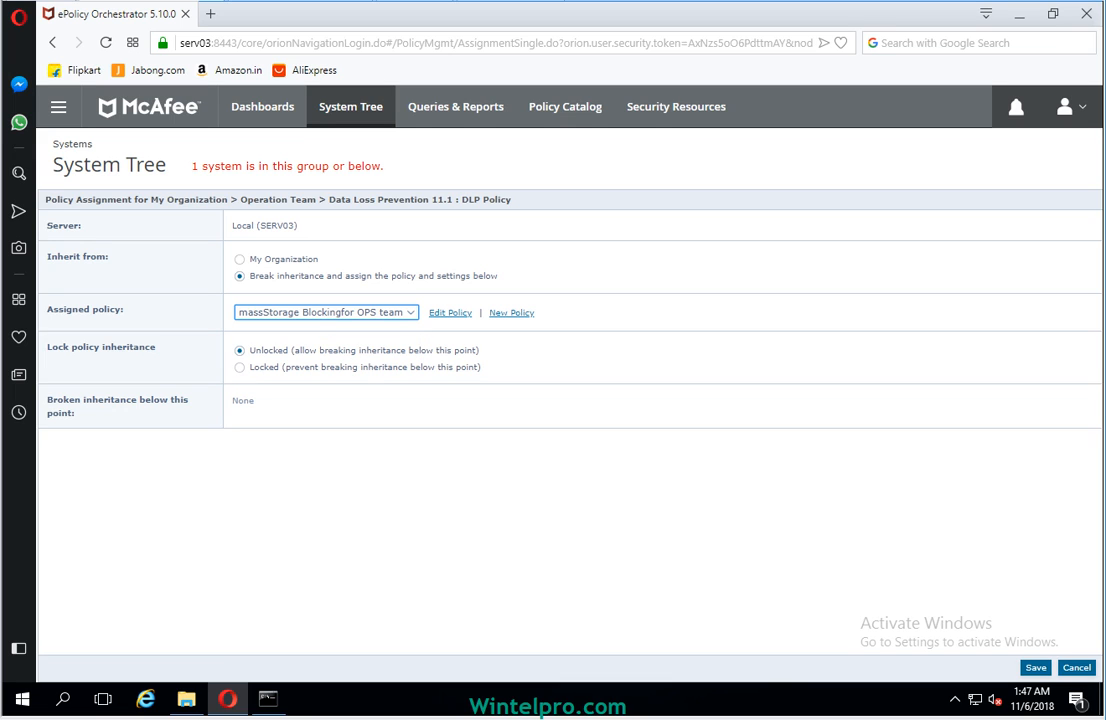
pyautogui.click(1036, 668)
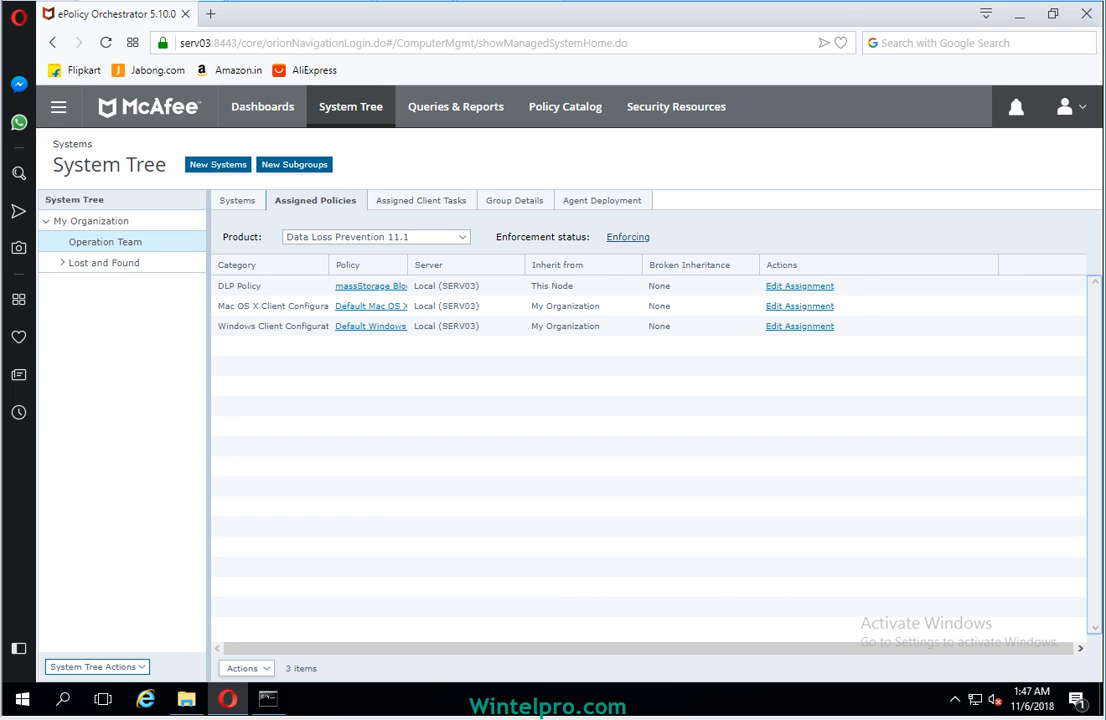
# - Open the group's Default Windows Client Configuration and set Run DLP client in Safe Mode to Enabled
pyautogui.moveTo(329, 265); pyautogui.dragTo(422, 265)
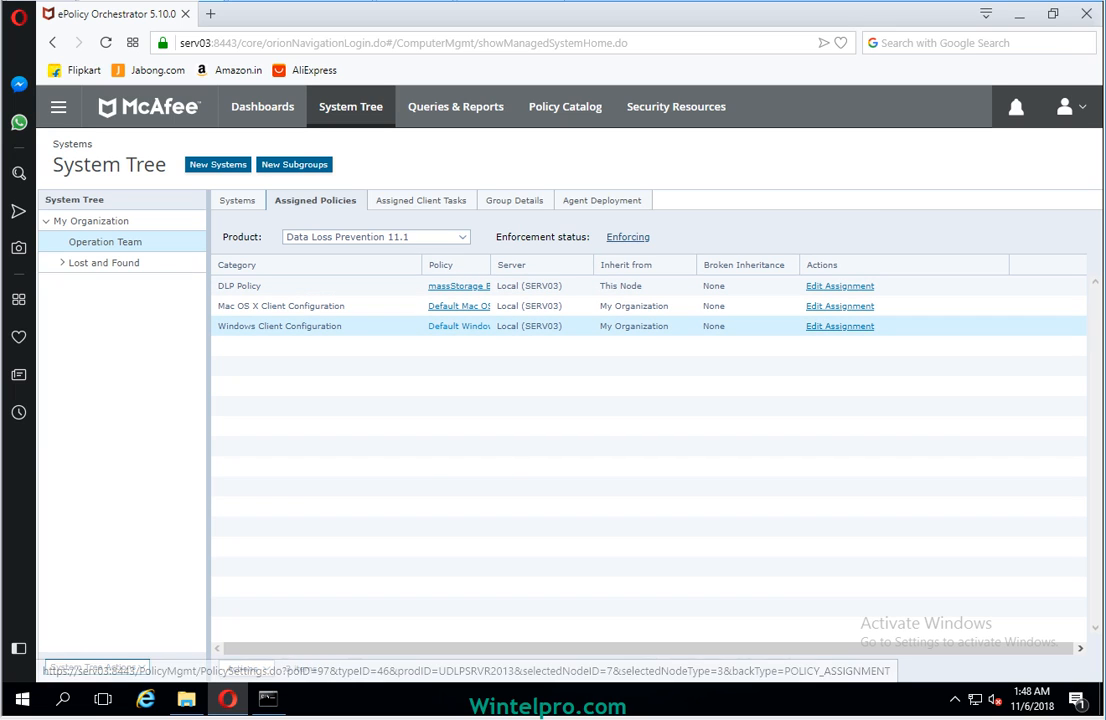
pyautogui.click(459, 326)
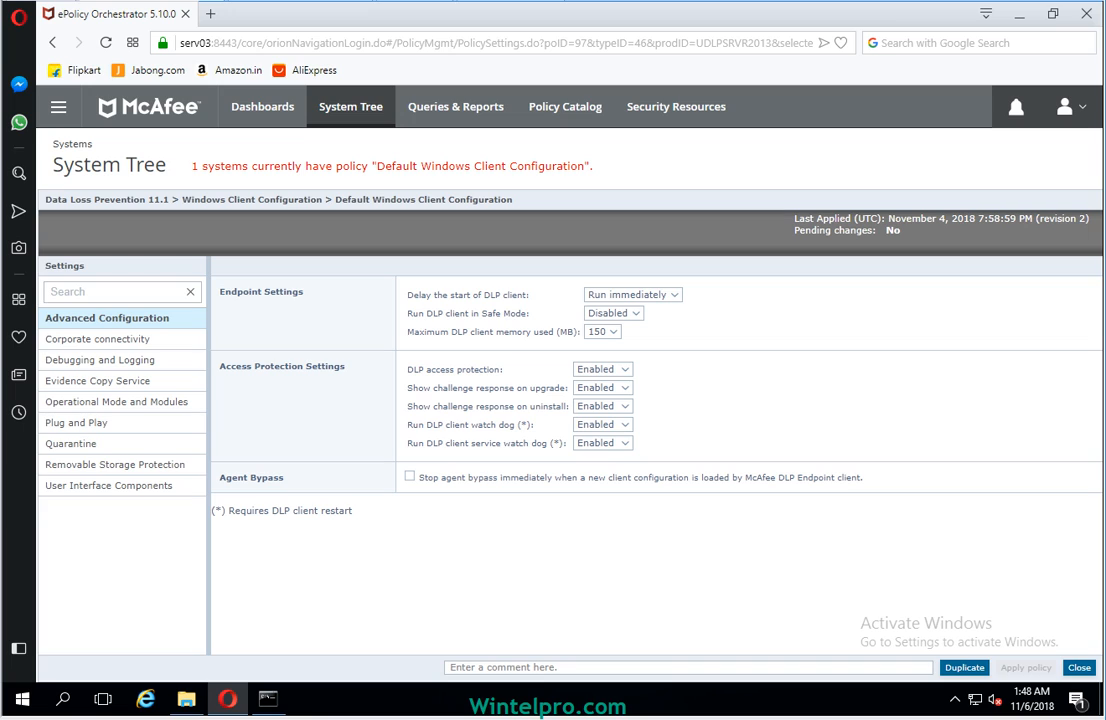
pyautogui.click(614, 313)
pyautogui.click(614, 313)
pyautogui.click(607, 328)
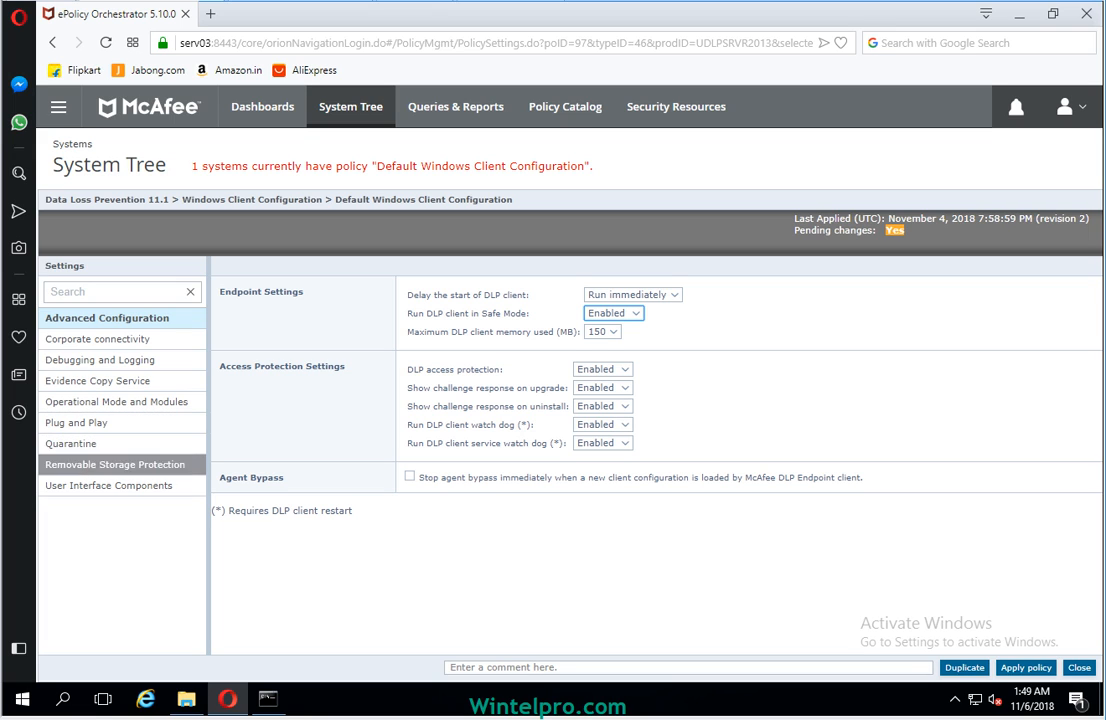
# - Review the User Interface Components and Removable Storage Protection settings of the Windows client configuration
pyautogui.click(108, 485)
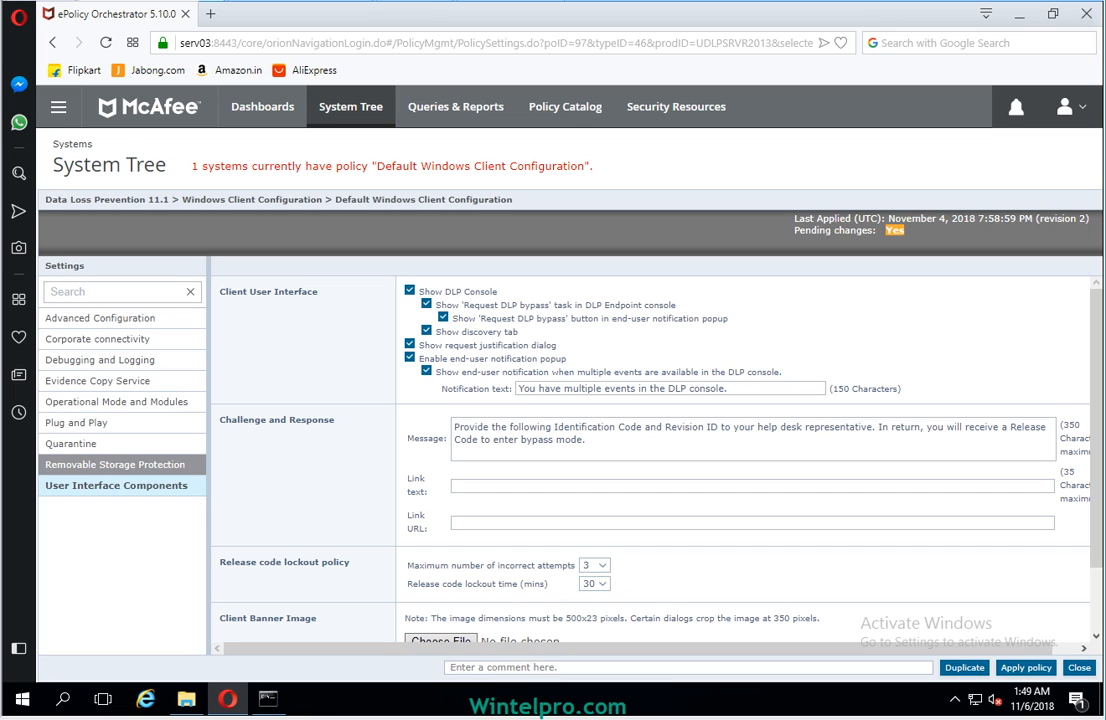
pyautogui.click(115, 464)
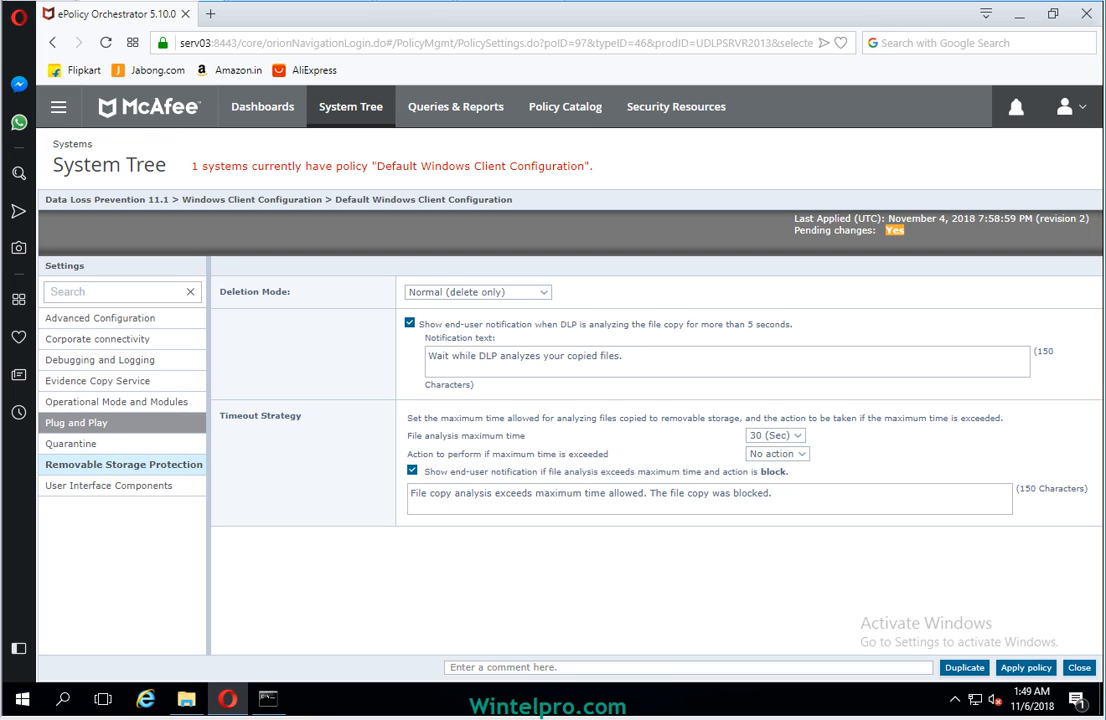
# - Try the Device Control only operational mode, switch back to Device Control and content aware removable storage protection, and apply the client configuration
pyautogui.click(110, 401)
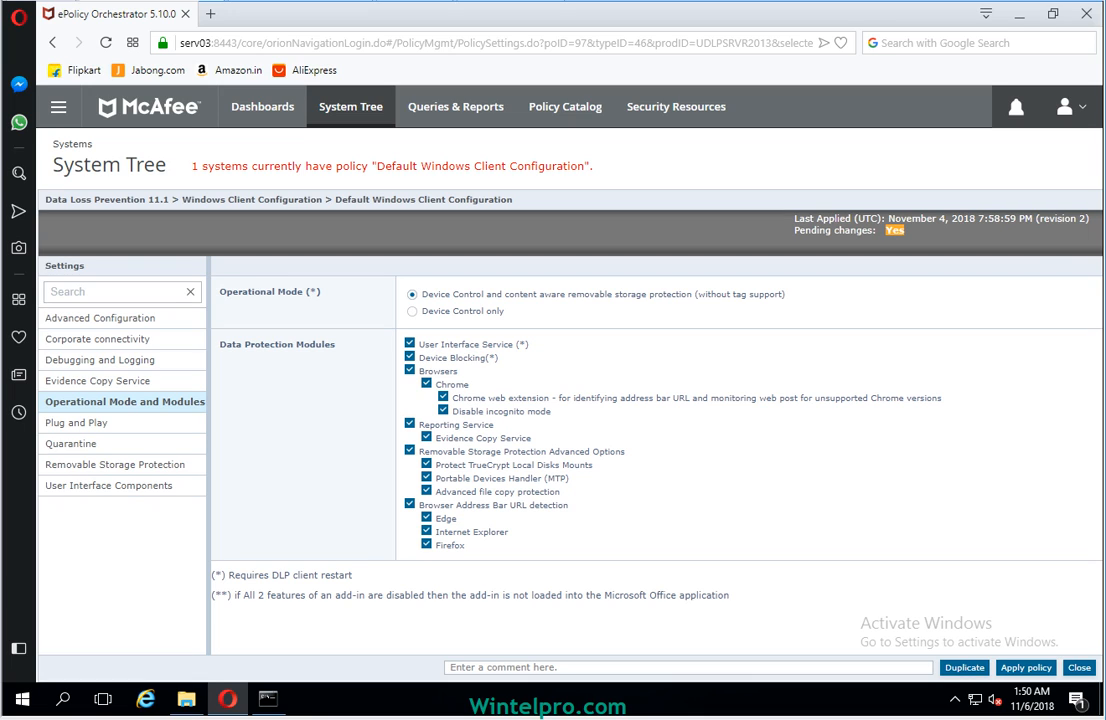
pyautogui.click(412, 311)
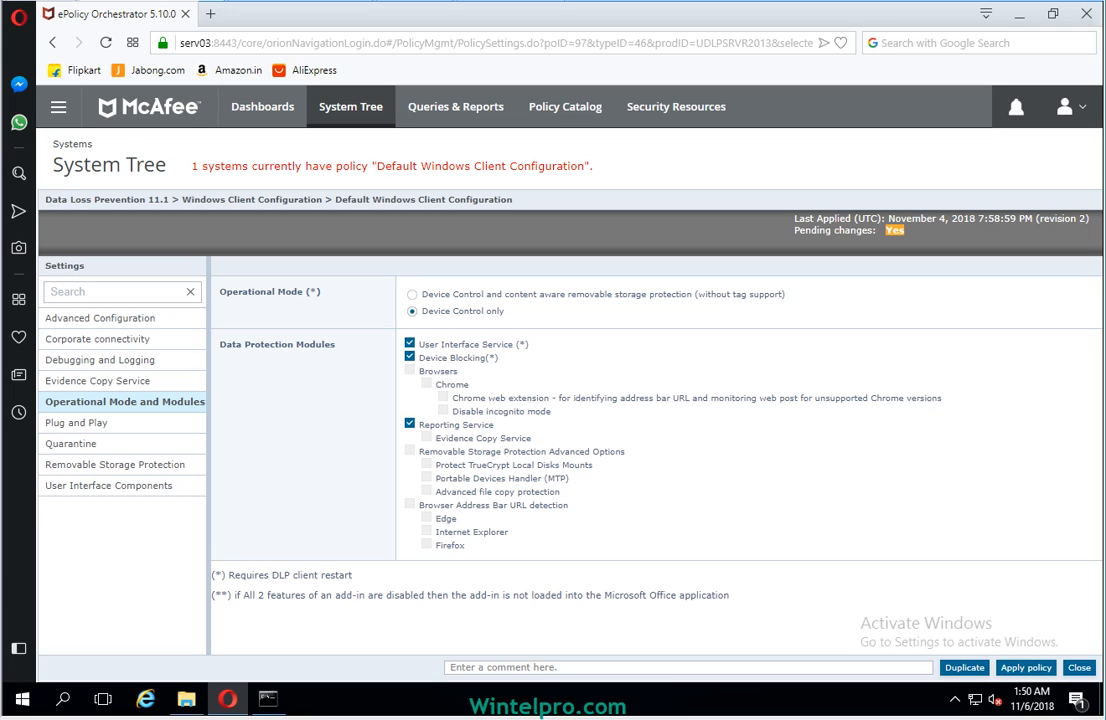
pyautogui.click(412, 295)
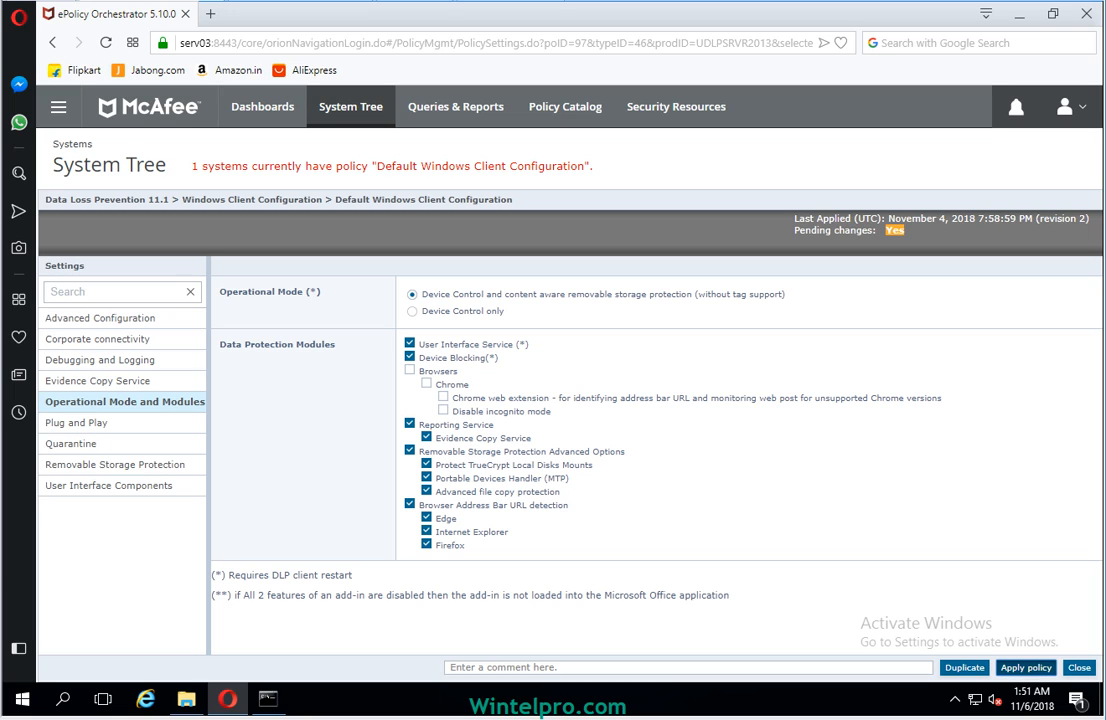
pyautogui.click(1026, 668)
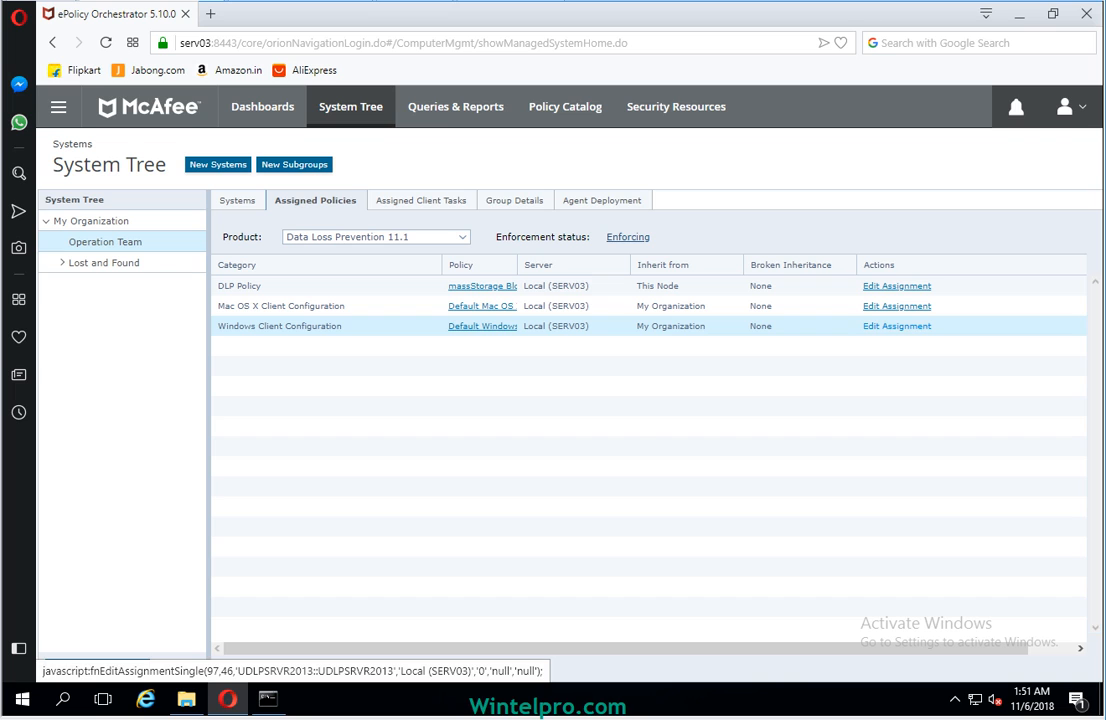
# - Reopen the Operation Team's Default Windows Client Configuration to check its operational mode and modules
pyautogui.moveTo(887, 326); pyautogui.dragTo(668, 446)
pyautogui.click(482, 326)
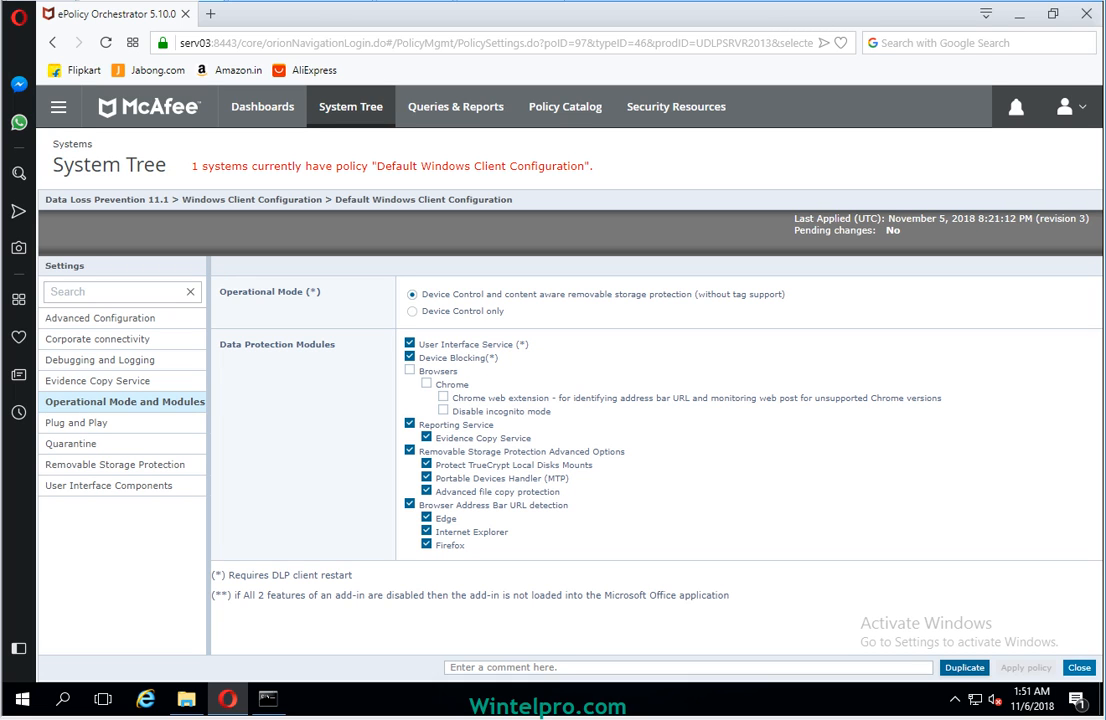
# - Close the client configuration, switch to the client machine, and check the removable E: drive's contents and the drives under This PC
pyautogui.click(1079, 668)
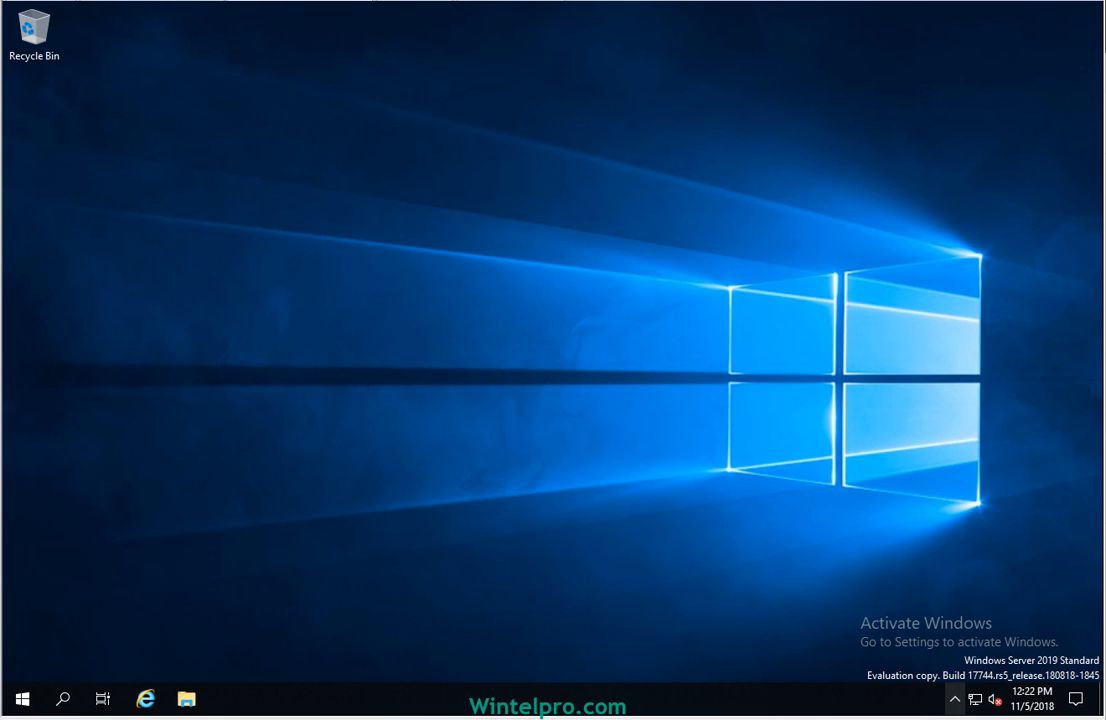
pyautogui.click(955, 699)
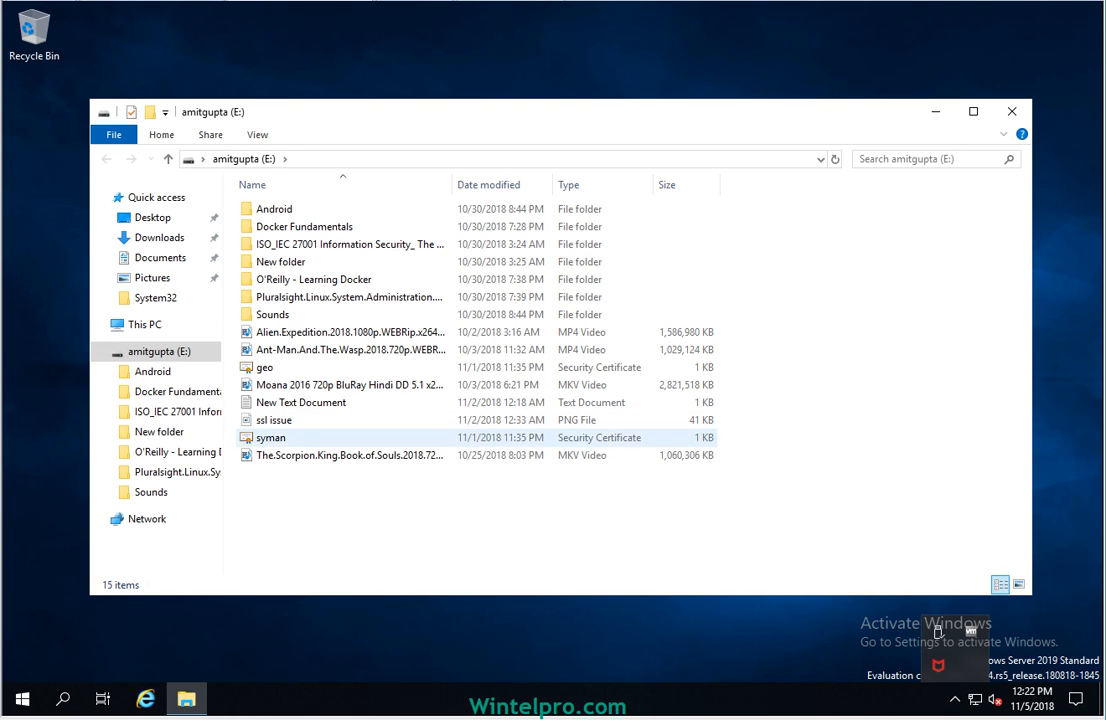
pyautogui.click(158, 352)
pyautogui.click(145, 325)
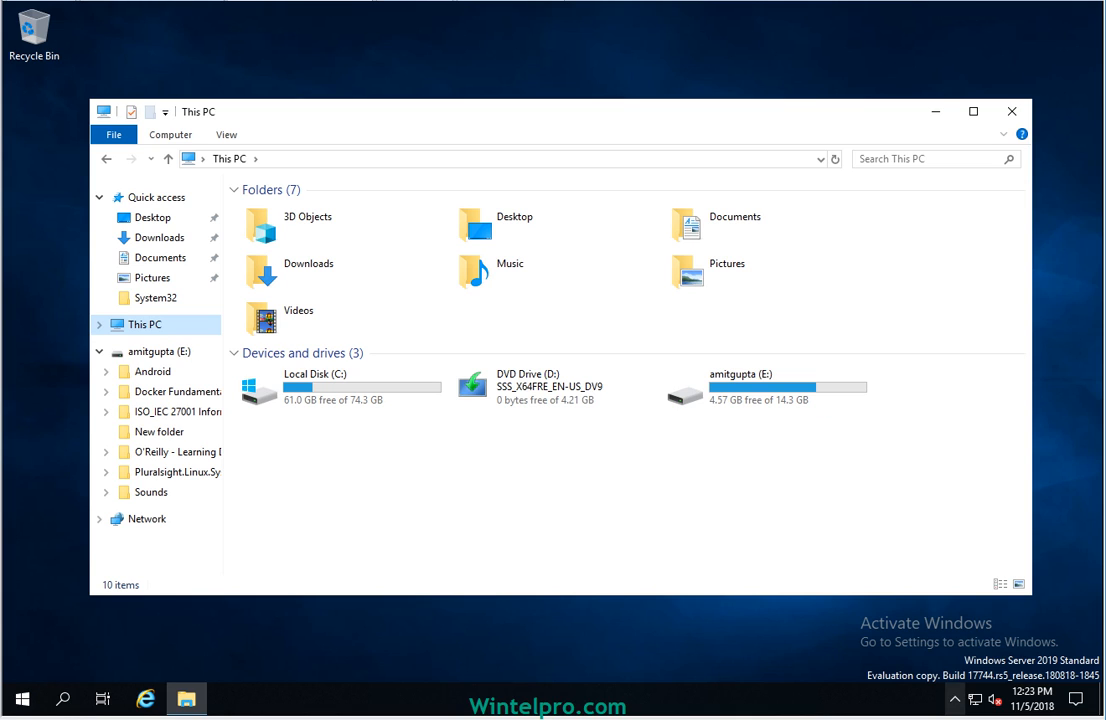
# - Open the McAfee Agent Status Monitor on the client to send events, then check for and enforce new policies
pyautogui.click(955, 699)
pyautogui.rightClick(938, 665)
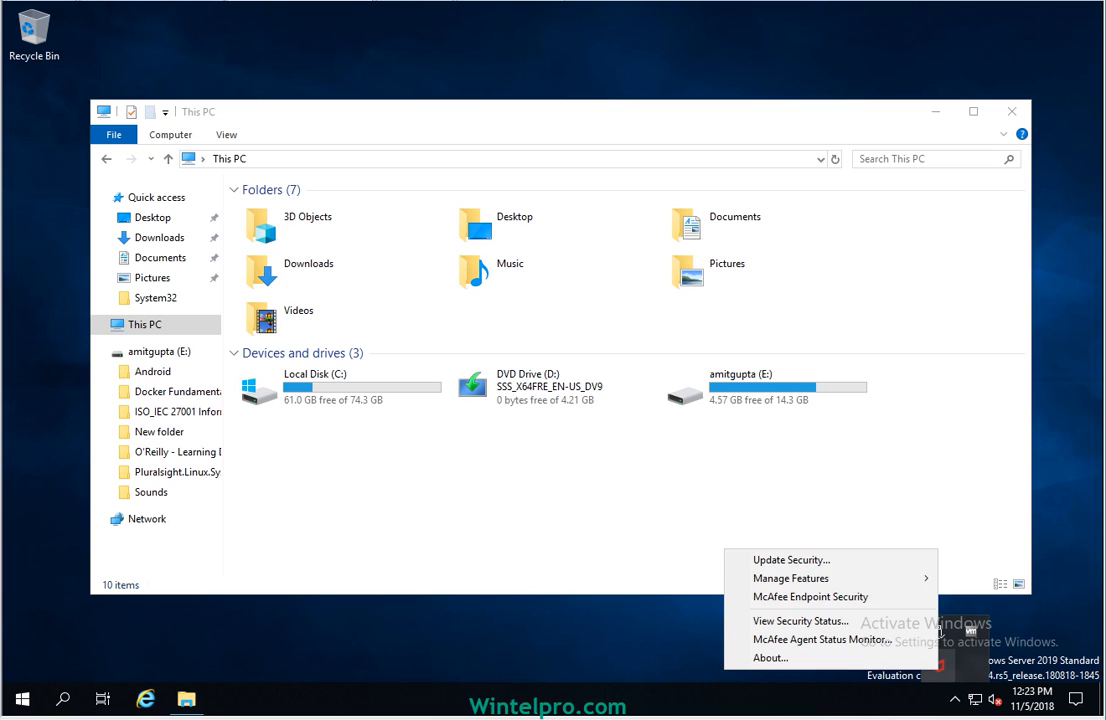
pyautogui.moveTo(790, 578)
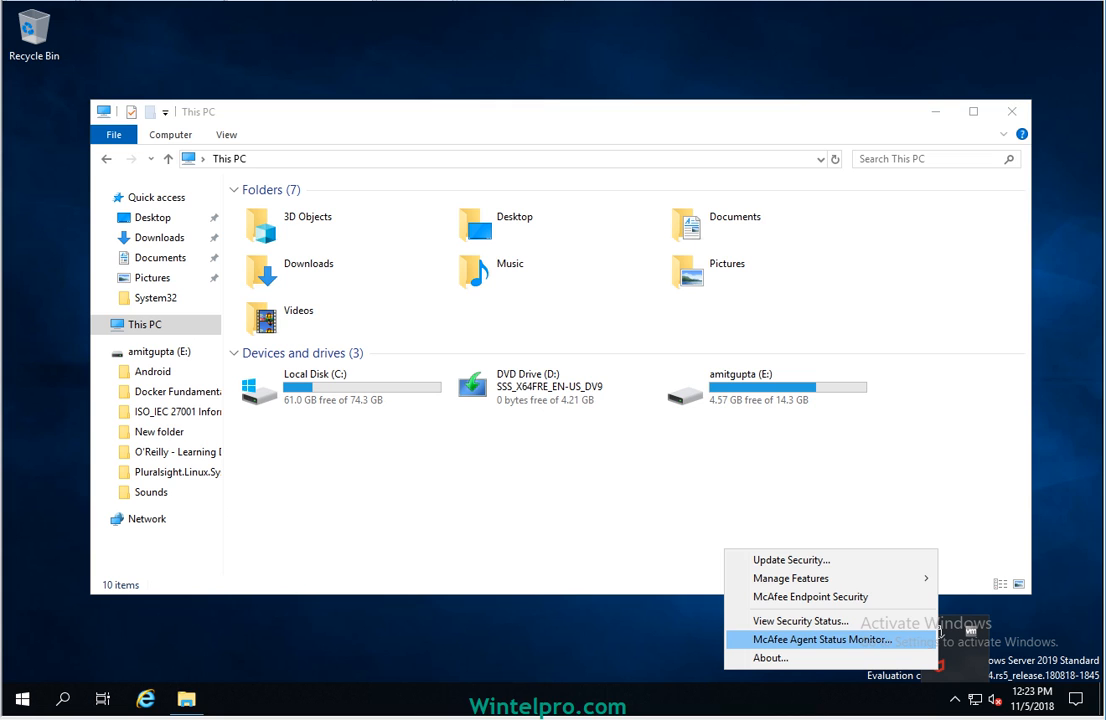
pyautogui.click(930, 638)
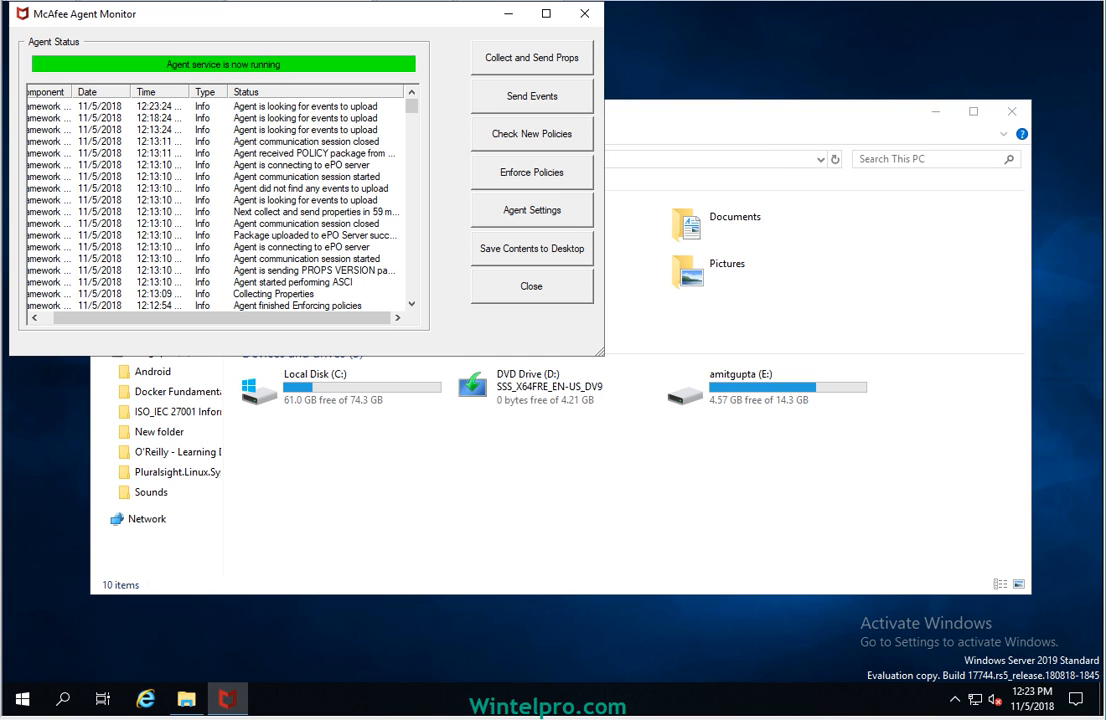
pyautogui.click(532, 96)
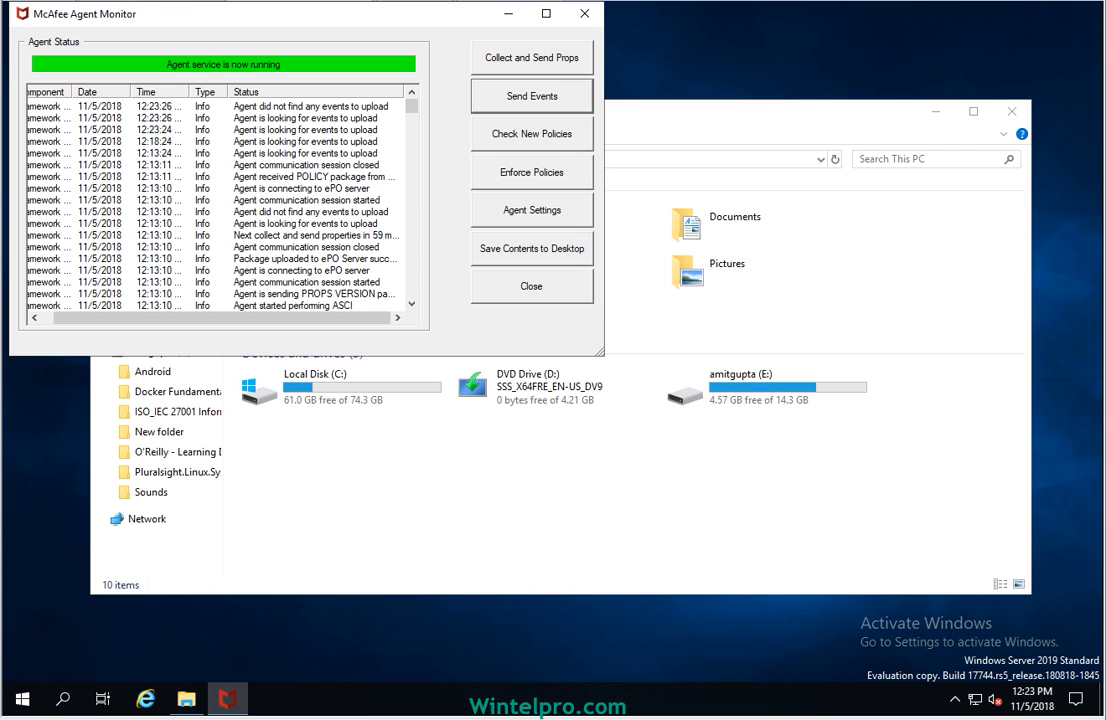
pyautogui.click(532, 133)
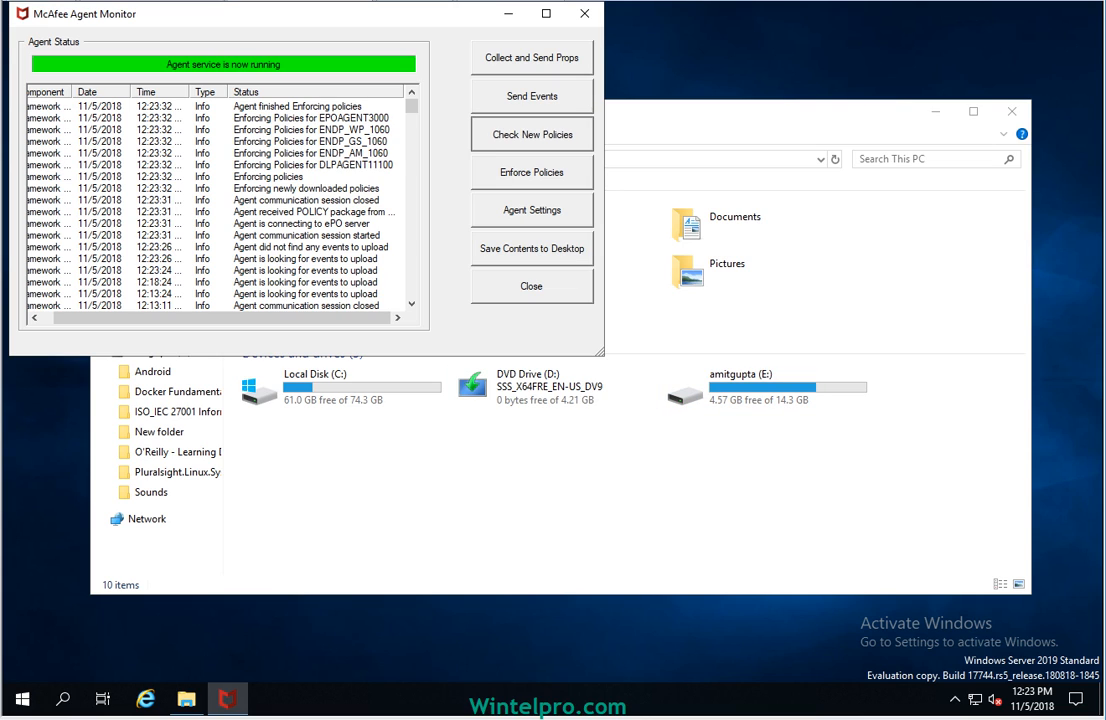
pyautogui.click(532, 172)
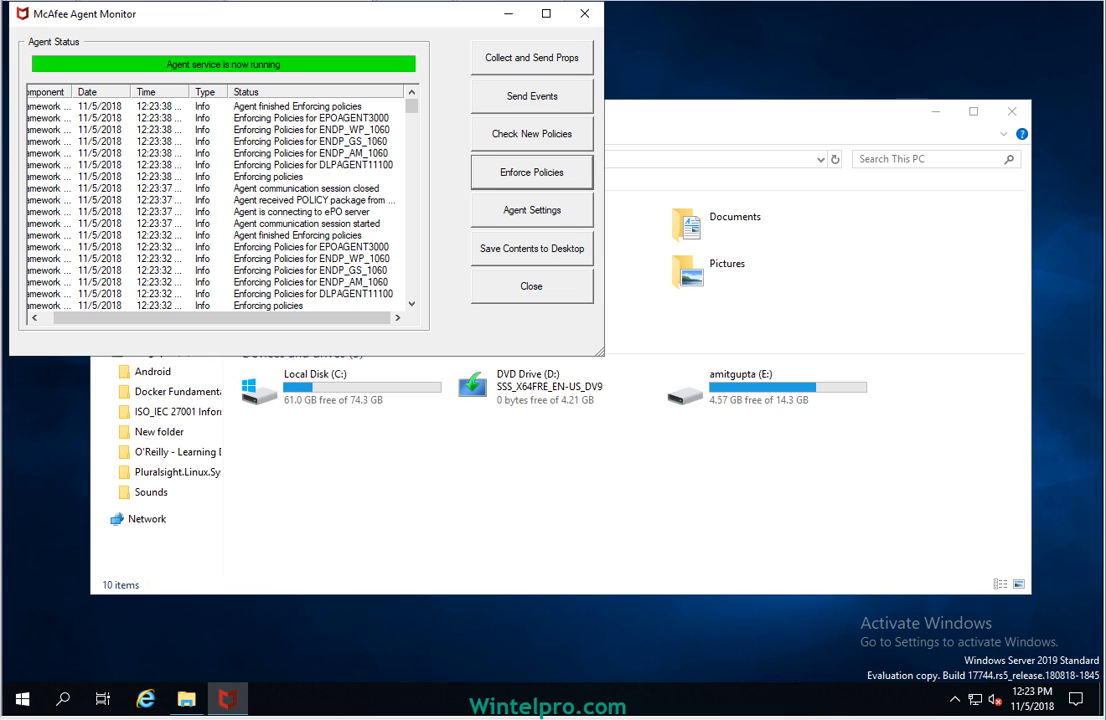
# - Test the device block by trying twice to open the removable E: drive from This PC
pyautogui.click(738, 468)
pyautogui.click(766, 388)
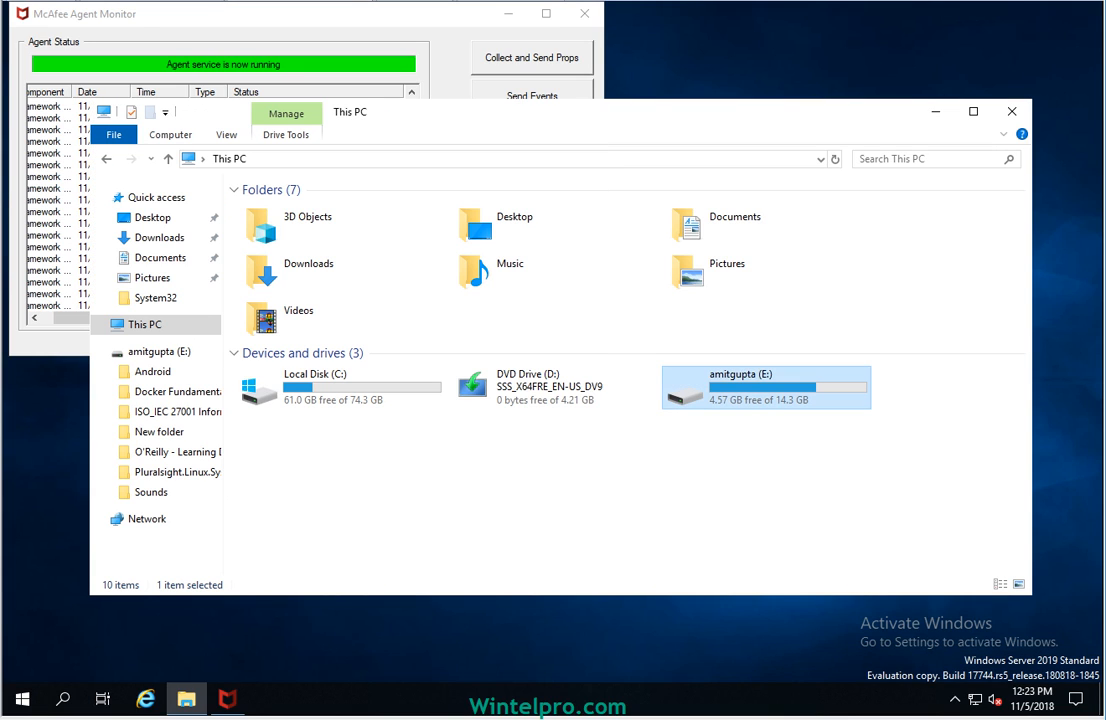
pyautogui.doubleClick(766, 388)
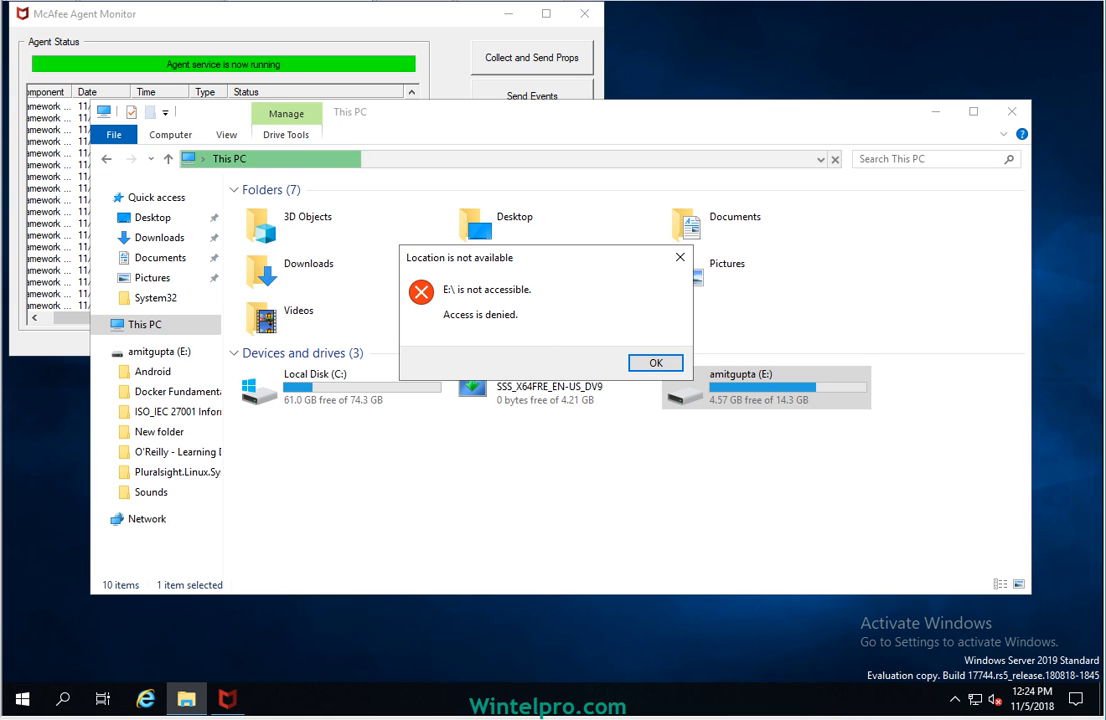
pyautogui.hotkey('alt', 'Tab')
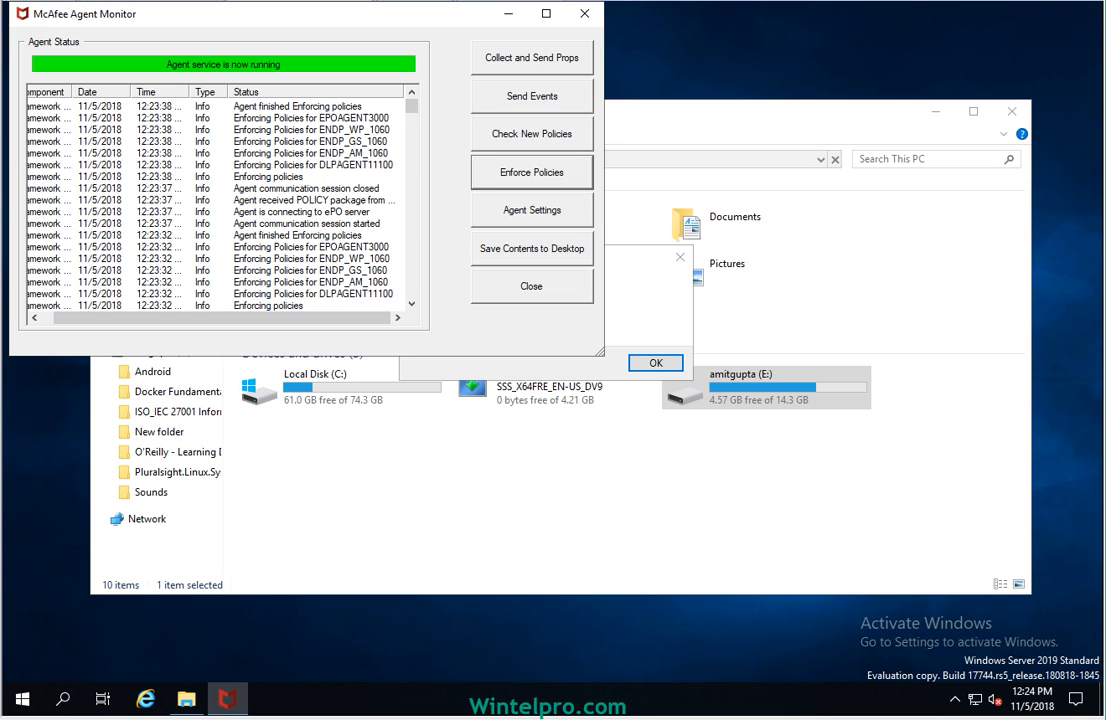
pyautogui.hotkey('alt', 'Tab')
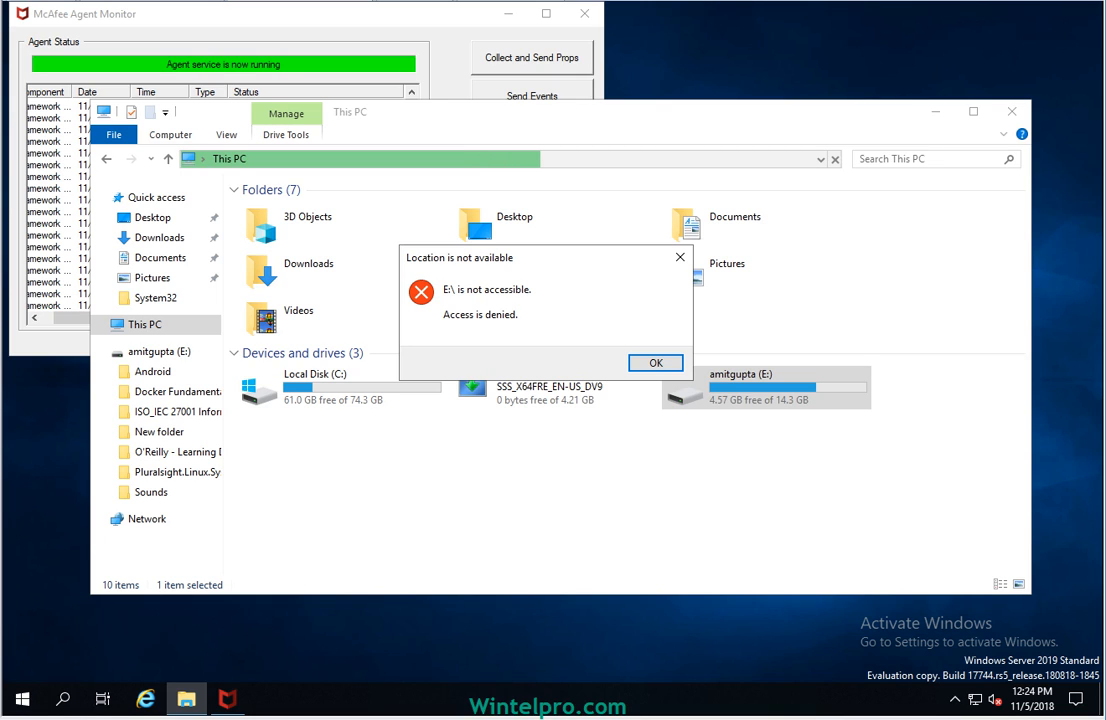
pyautogui.press('Return')
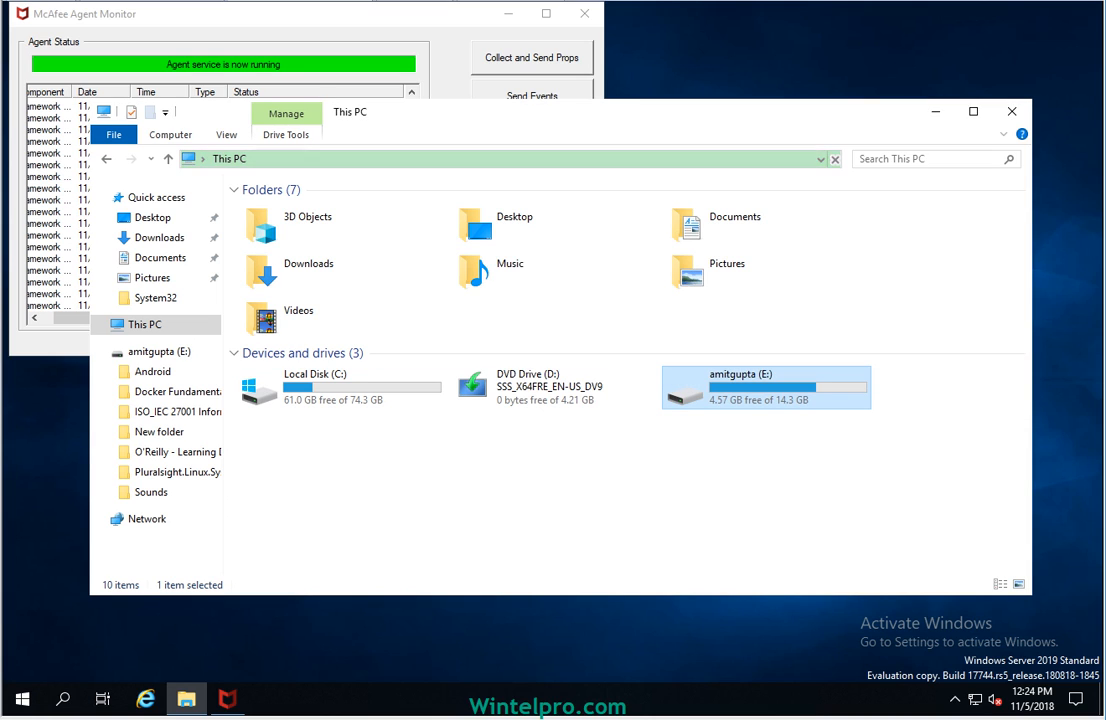
pyautogui.click(656, 363)
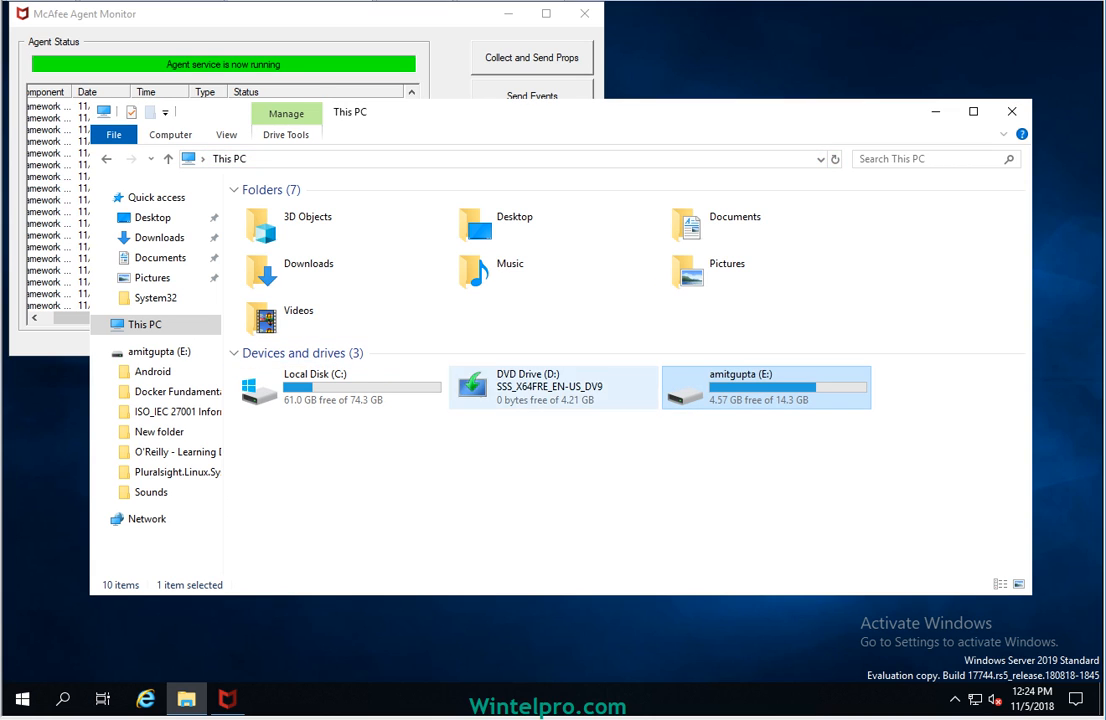
pyautogui.click(690, 354)
pyautogui.doubleClick(716, 386)
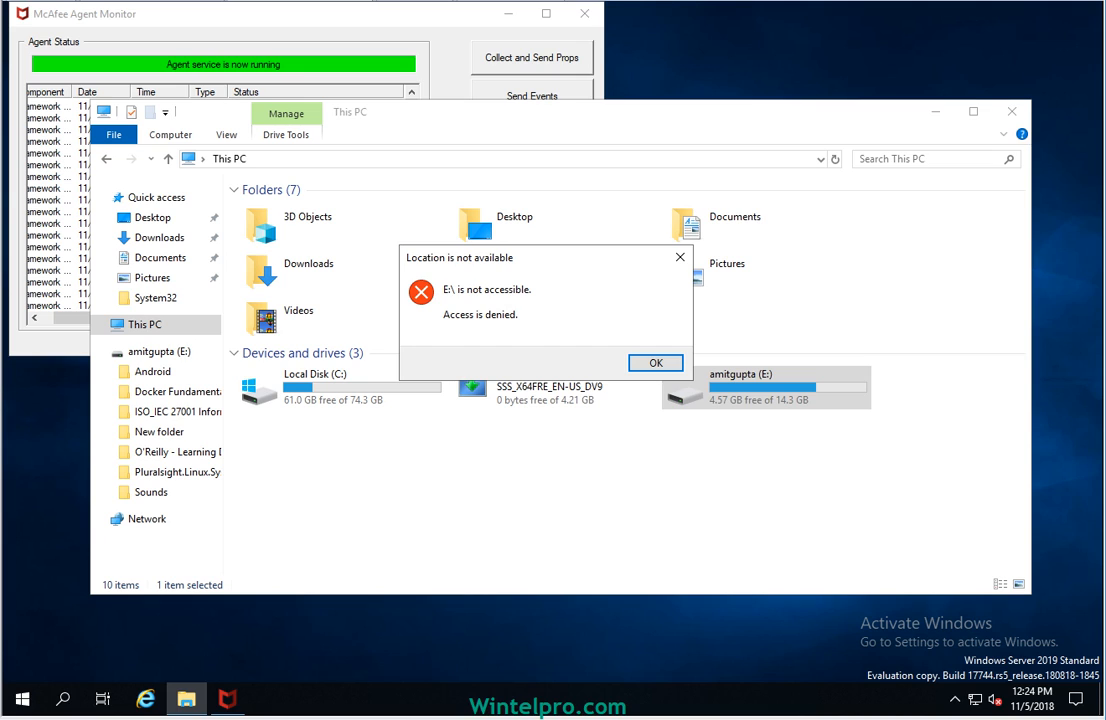
pyautogui.click(656, 363)
pyautogui.click(660, 359)
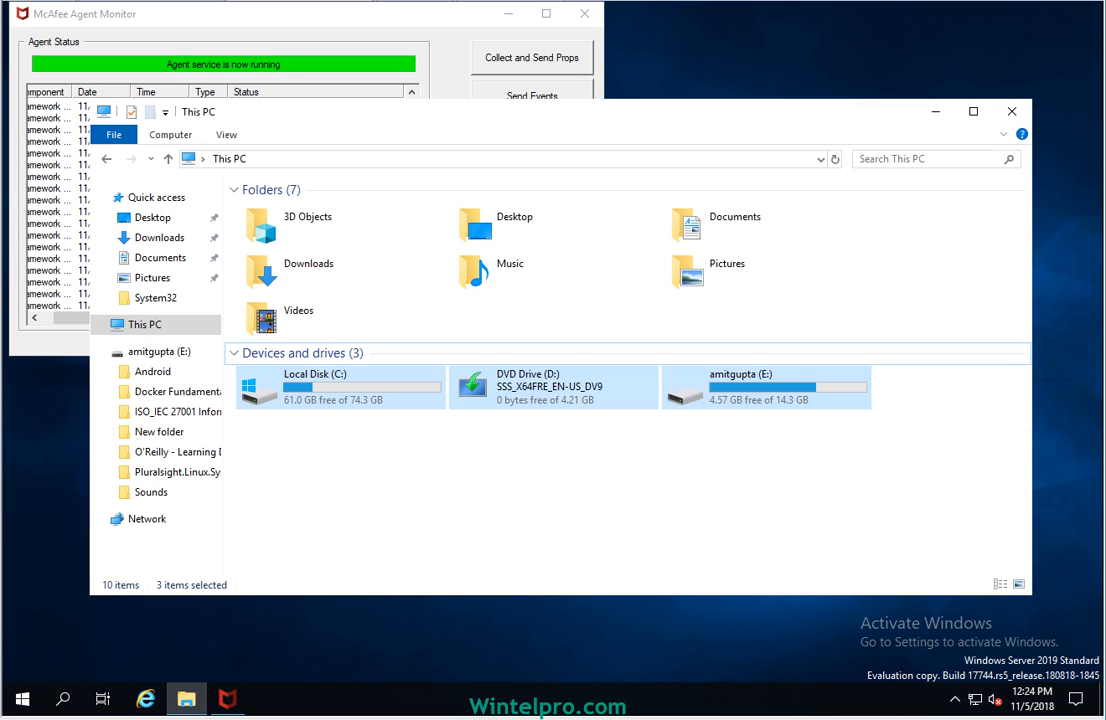